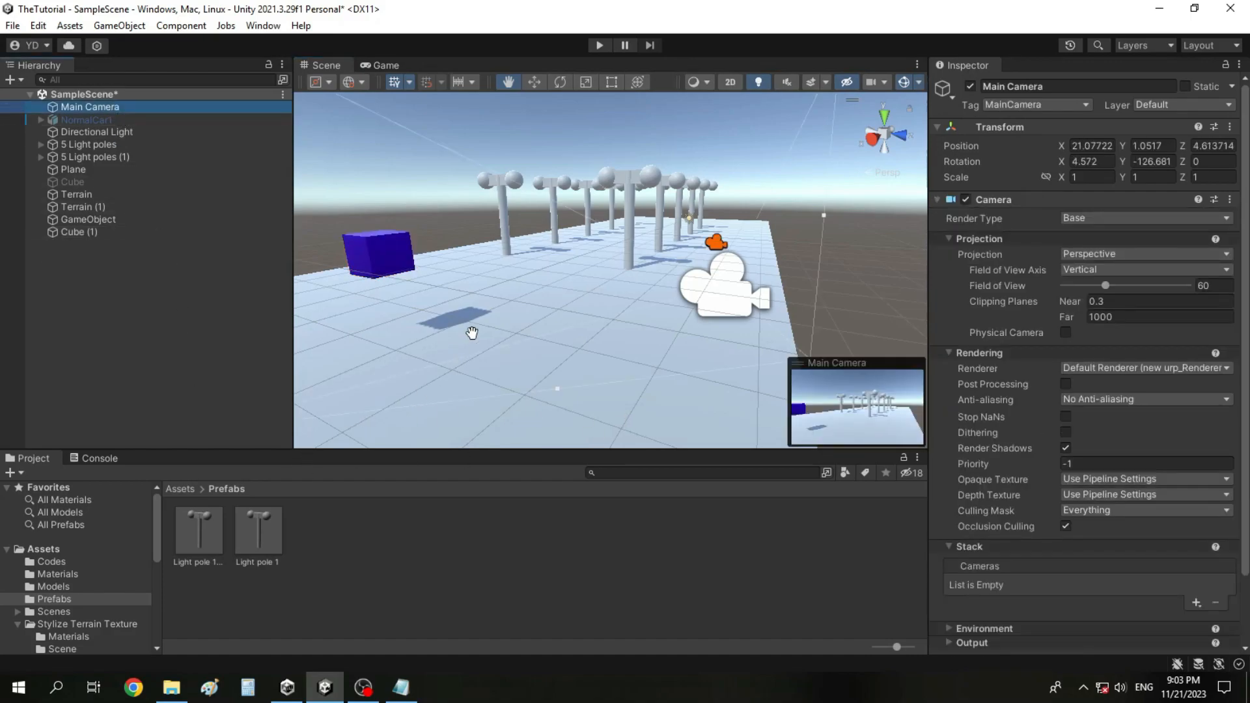
Align the scene view to the Main Camera's viewpoint
drag(416, 312, 524, 352)
right_drag(491, 238, 630, 269)
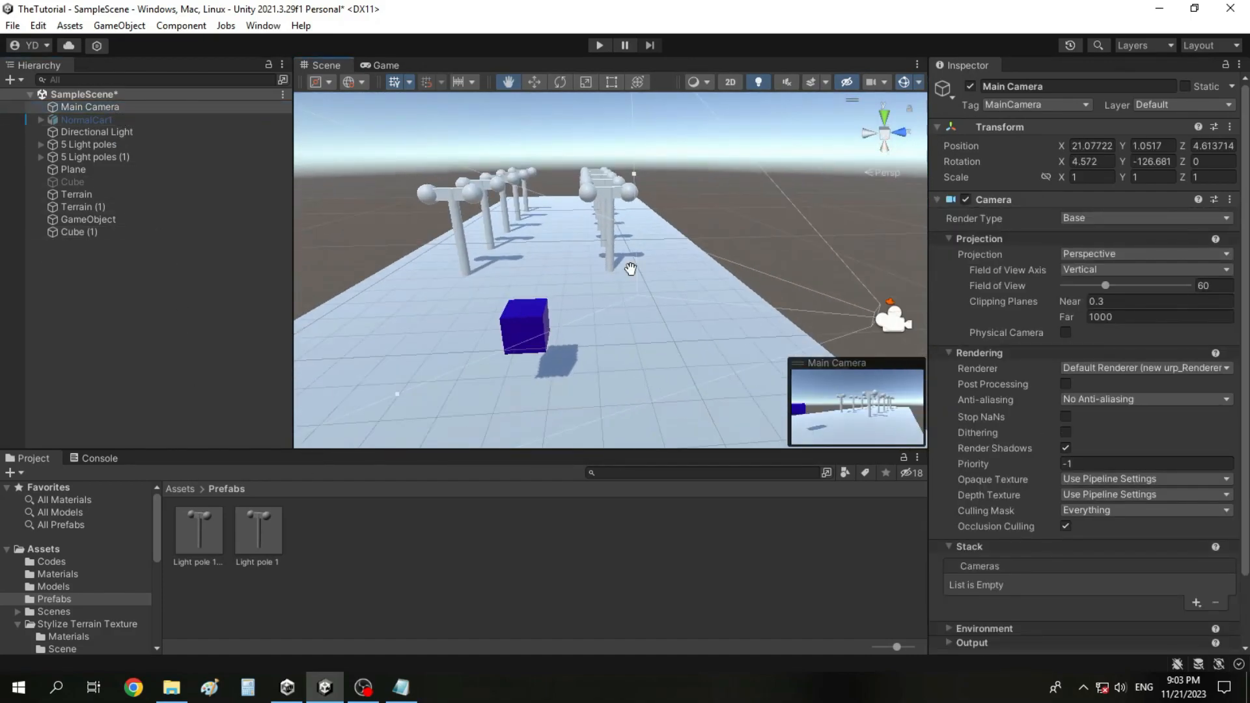
drag(585, 265, 648, 286)
scroll(591, 264, up, 3)
right_drag(520, 284, 667, 290)
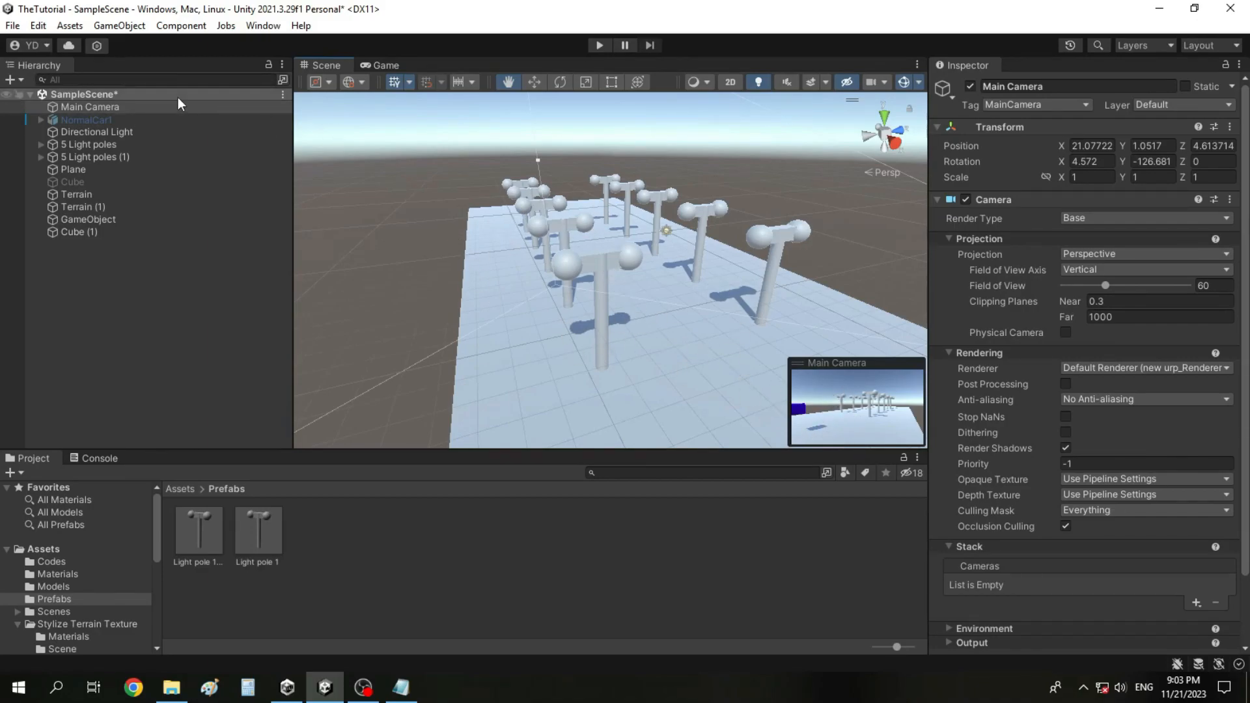
click(148, 110)
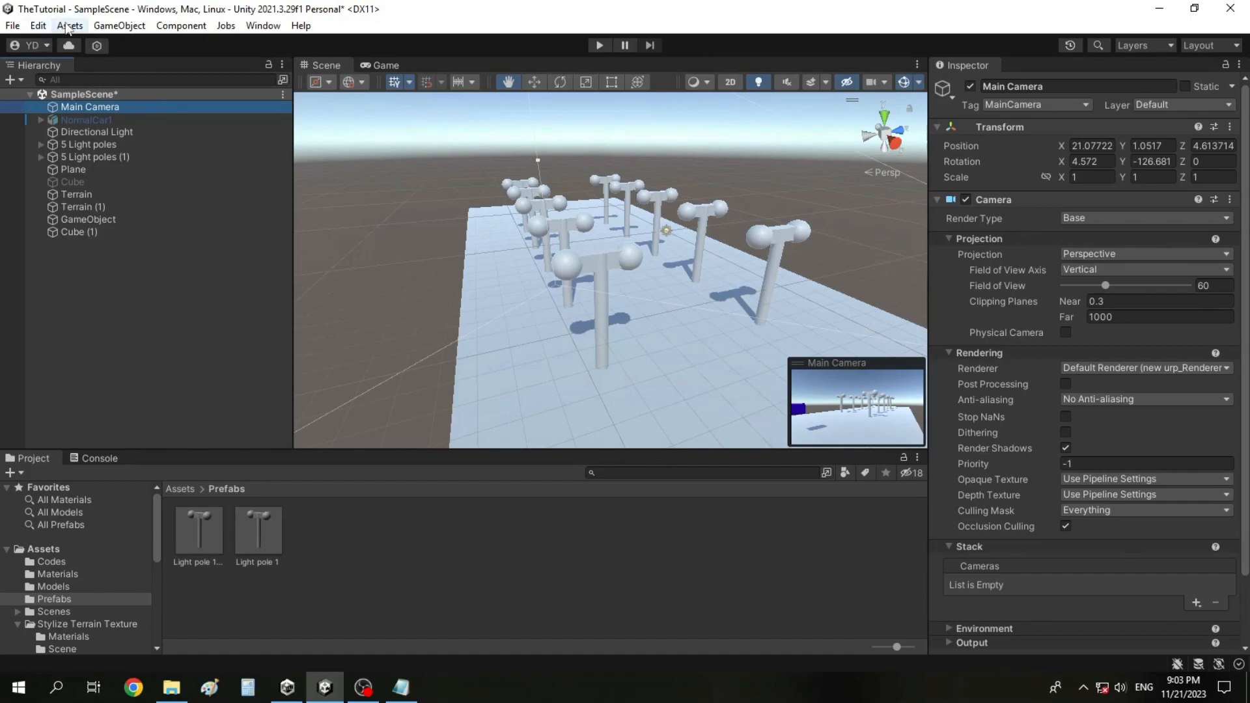
click(118, 26)
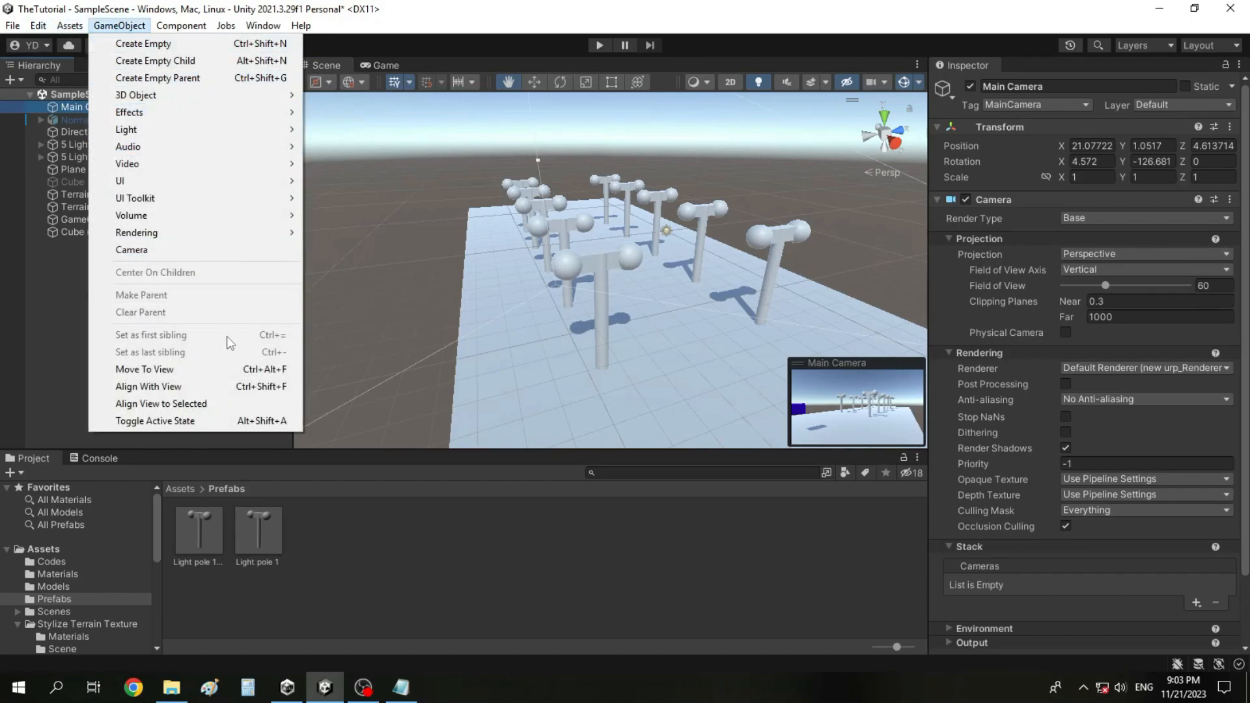
click(205, 407)
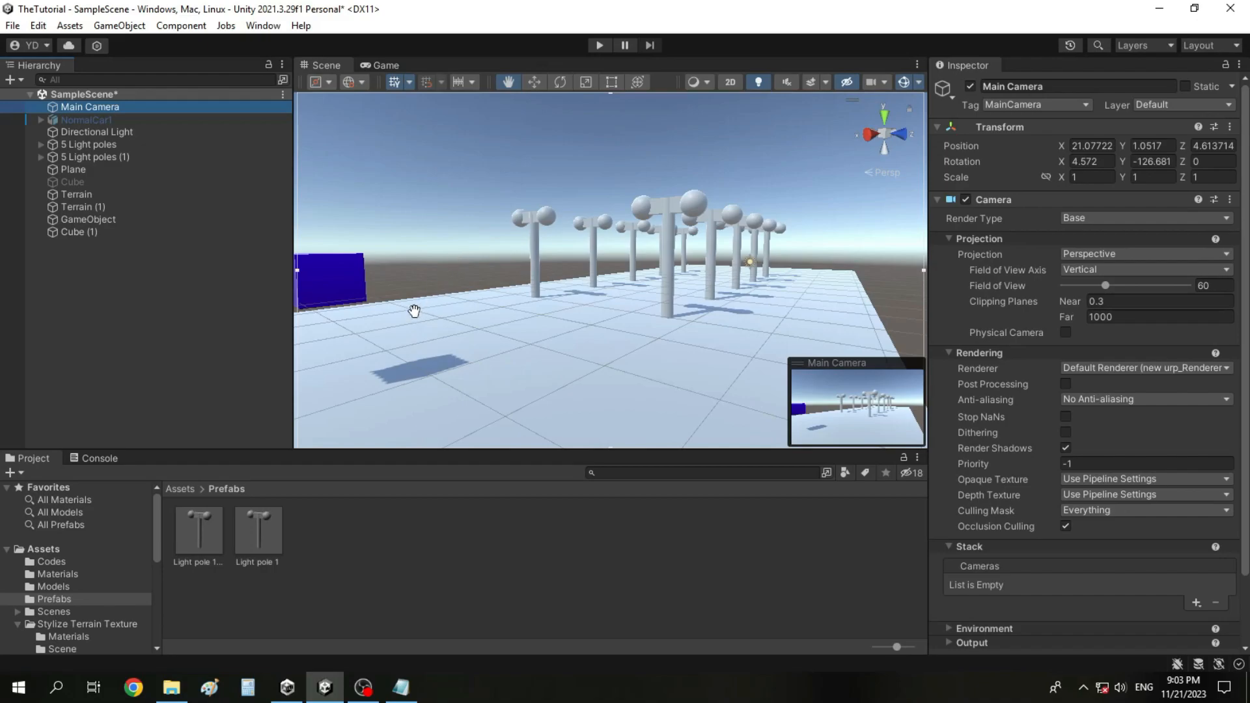
Frame the scene view behind the blue cube, with both rows of light poles receding ahead of it
drag(409, 303, 468, 325)
right_drag(443, 277, 580, 314)
drag(566, 305, 653, 303)
right_drag(530, 238, 580, 274)
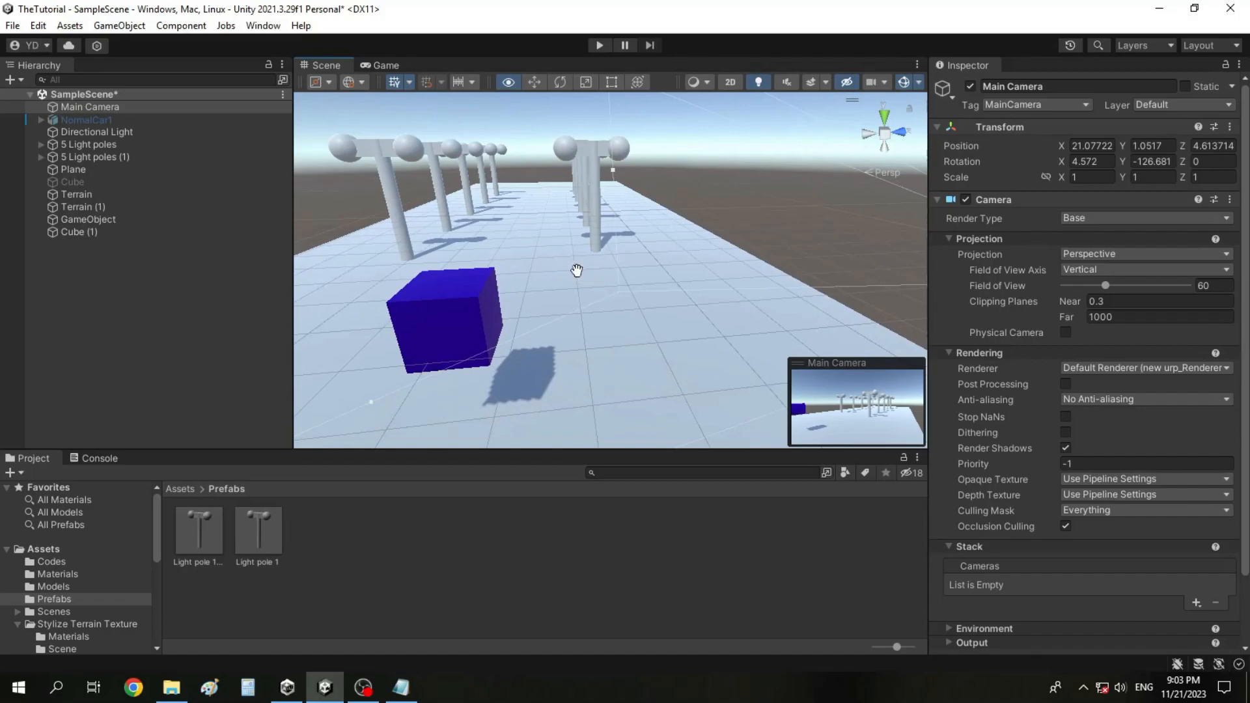
scroll(572, 260, down, 3)
scroll(566, 250, up, 3)
drag(536, 249, 580, 265)
scroll(528, 282, down, 2)
right_drag(528, 283, 614, 256)
drag(614, 255, 586, 212)
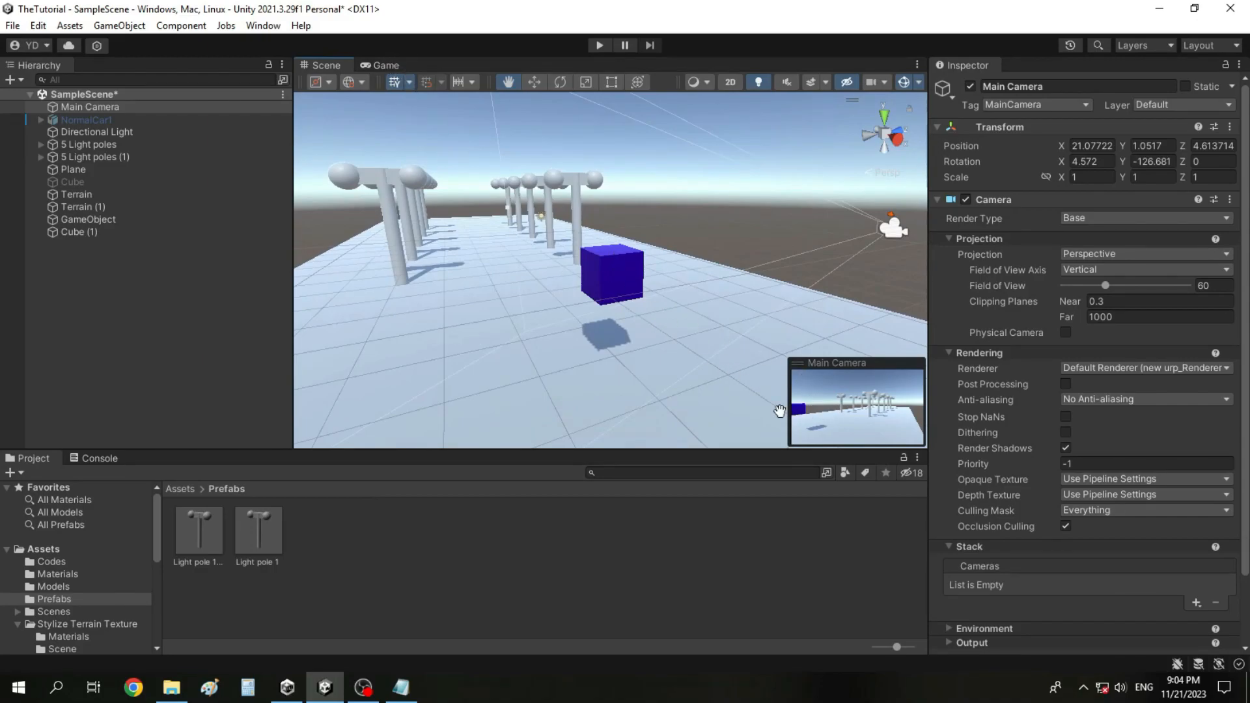
Run the scene in the Game view and enable Condition in the Move Test script of Cube (1)
click(371, 66)
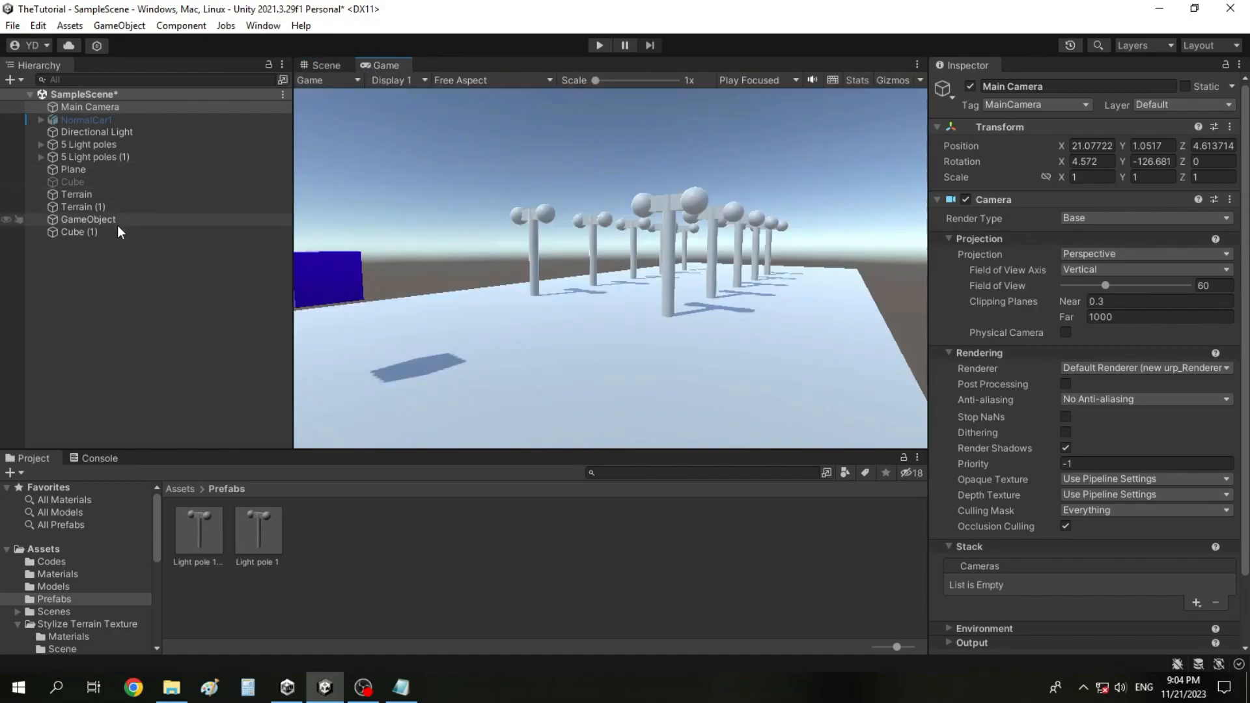
click(599, 45)
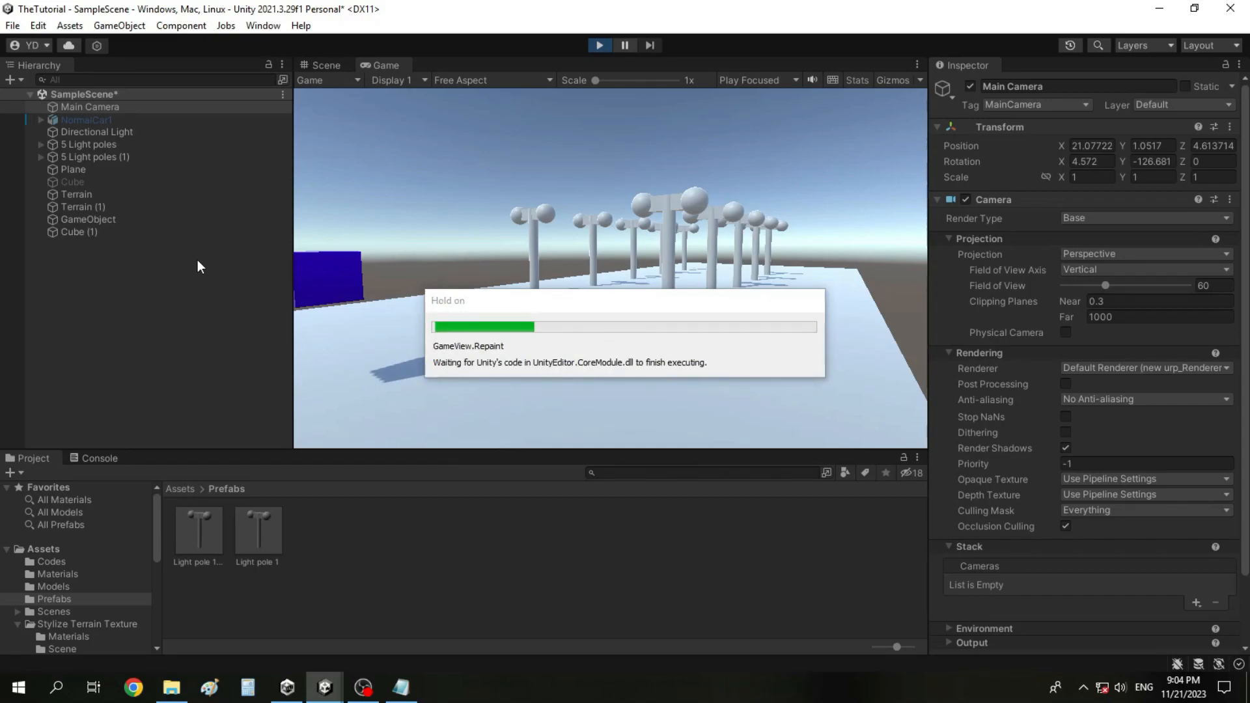
click(155, 233)
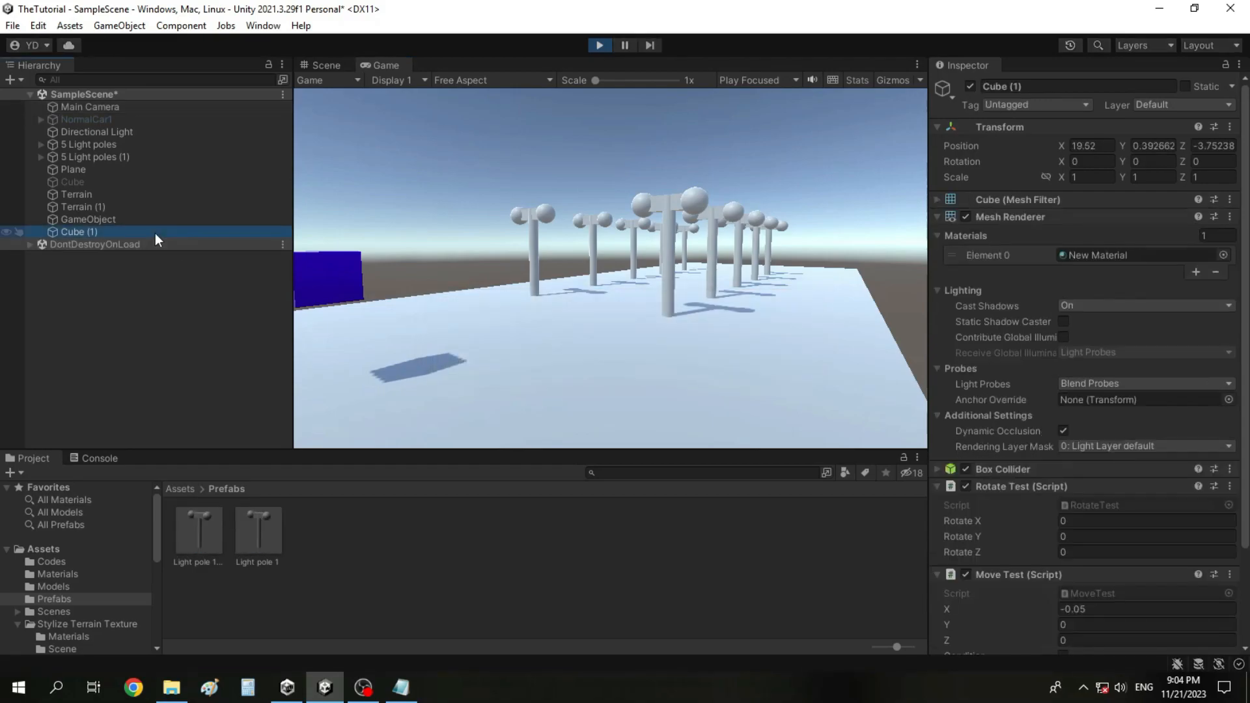
scroll(1063, 588, down, 3)
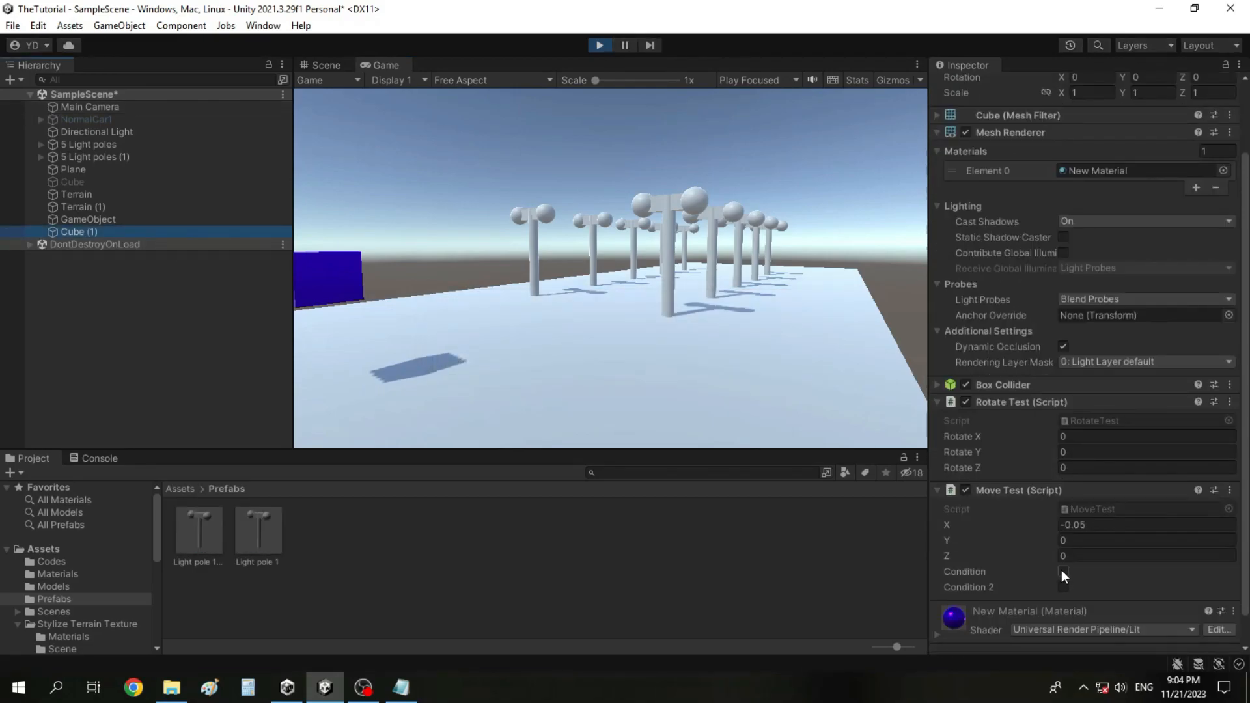
click(1063, 571)
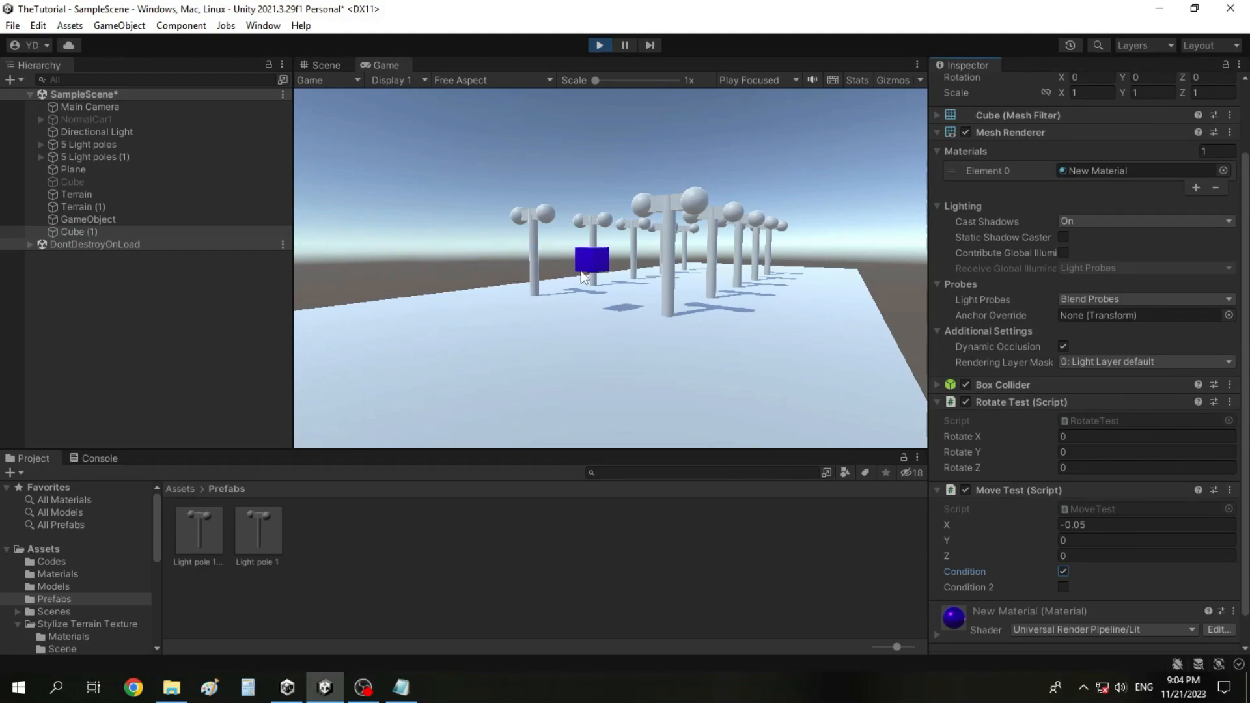
Compare the moving cube in the Scene and Game views, and stop the run
click(336, 67)
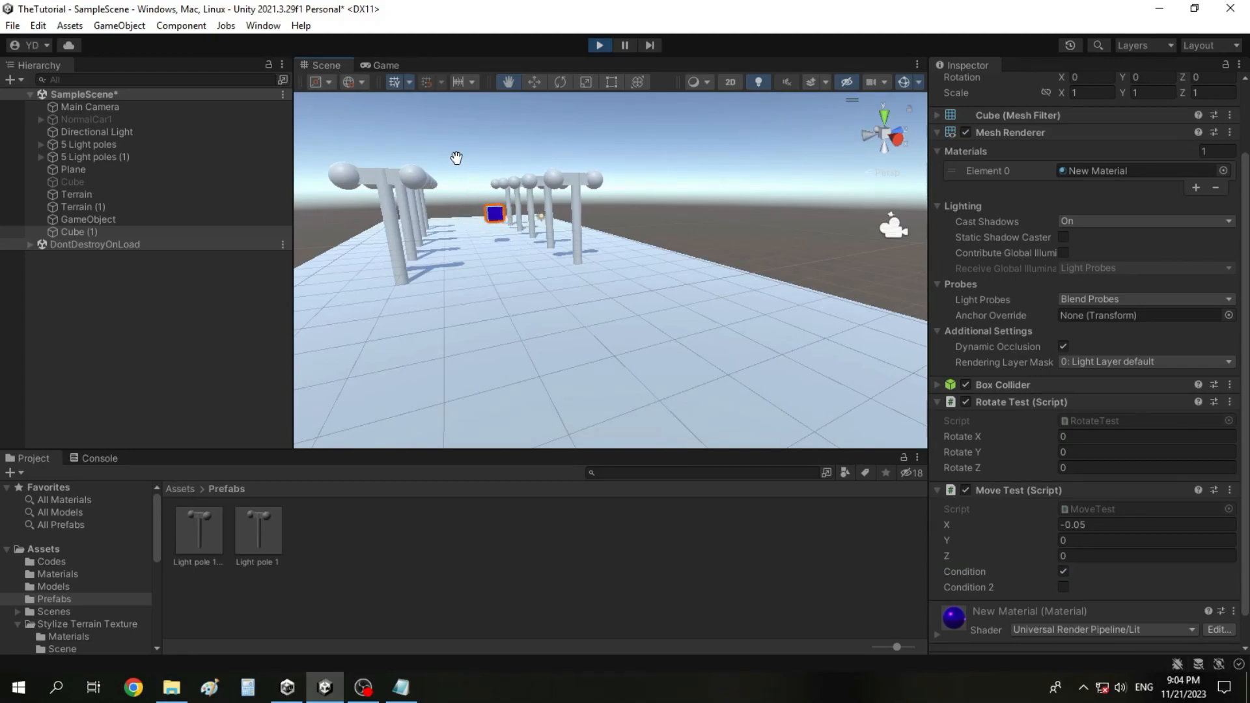
click(381, 65)
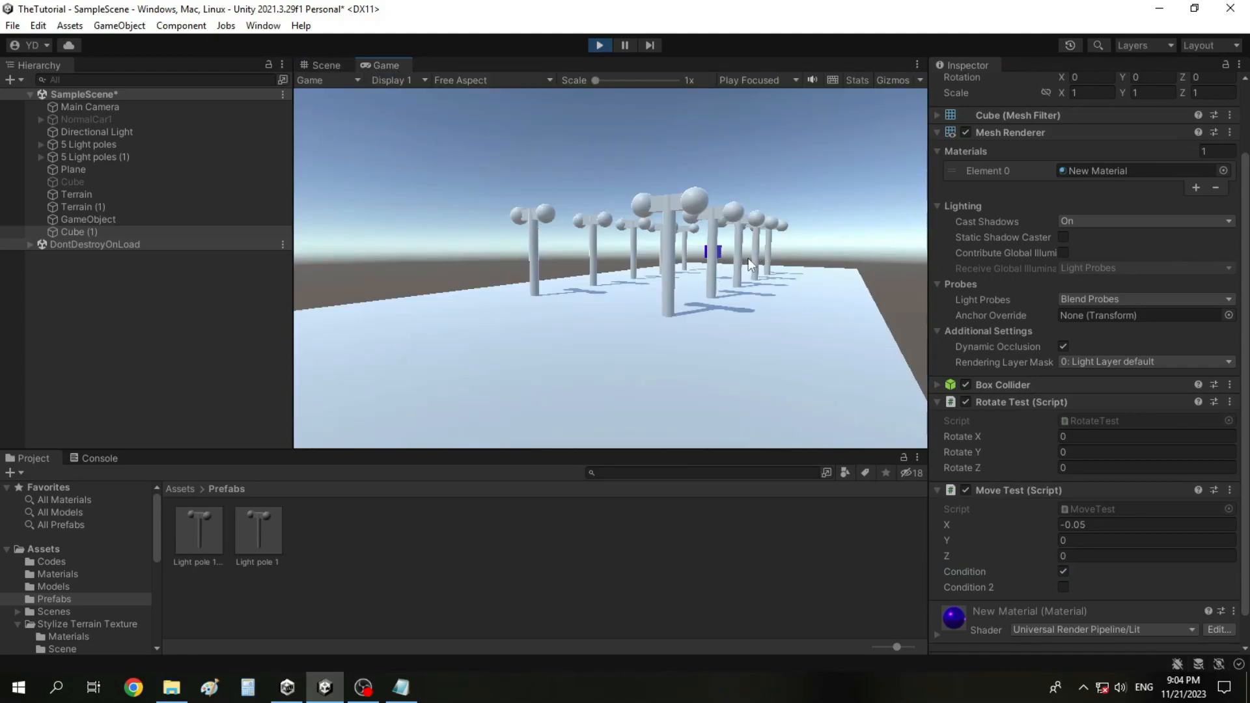
click(321, 65)
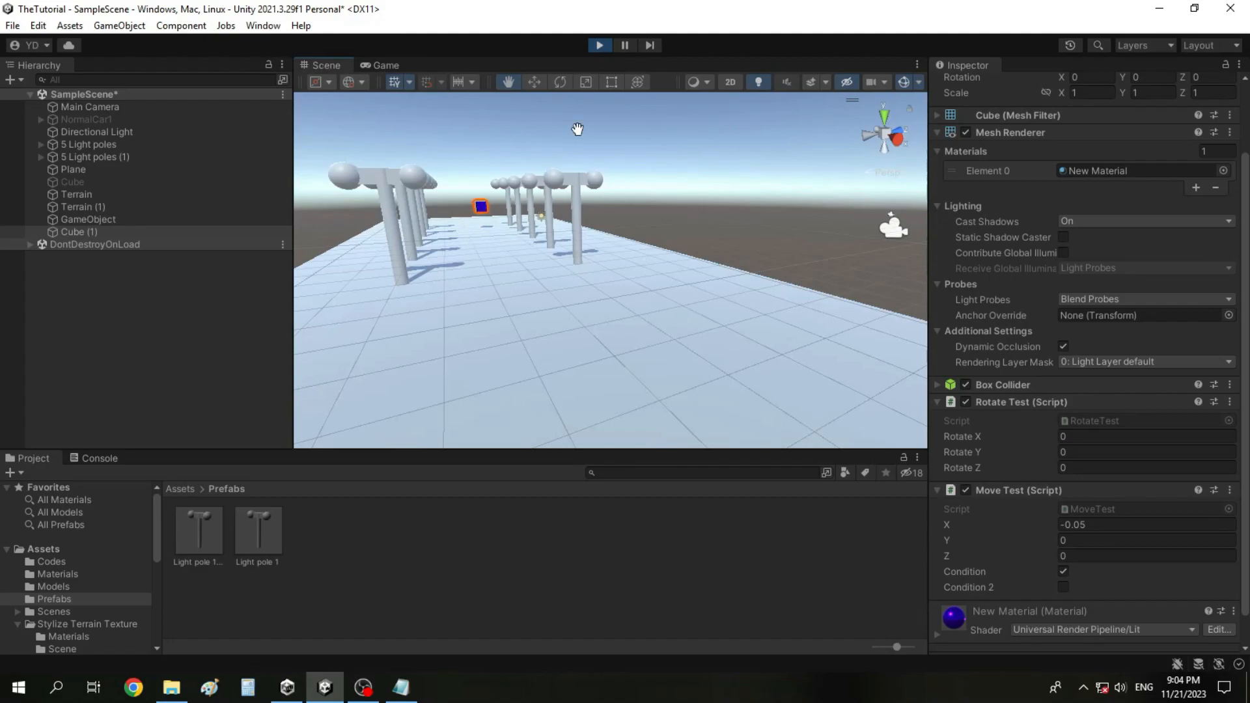
click(599, 45)
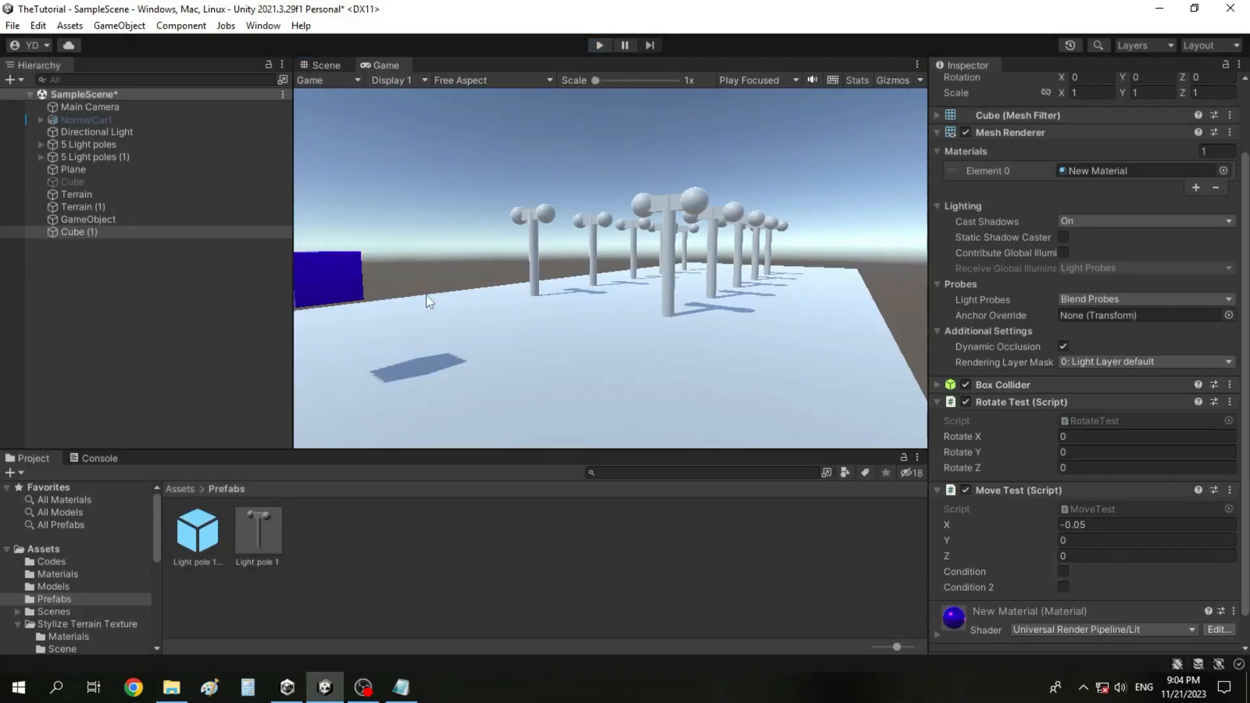
Align the Main Camera with the current scene view
click(334, 67)
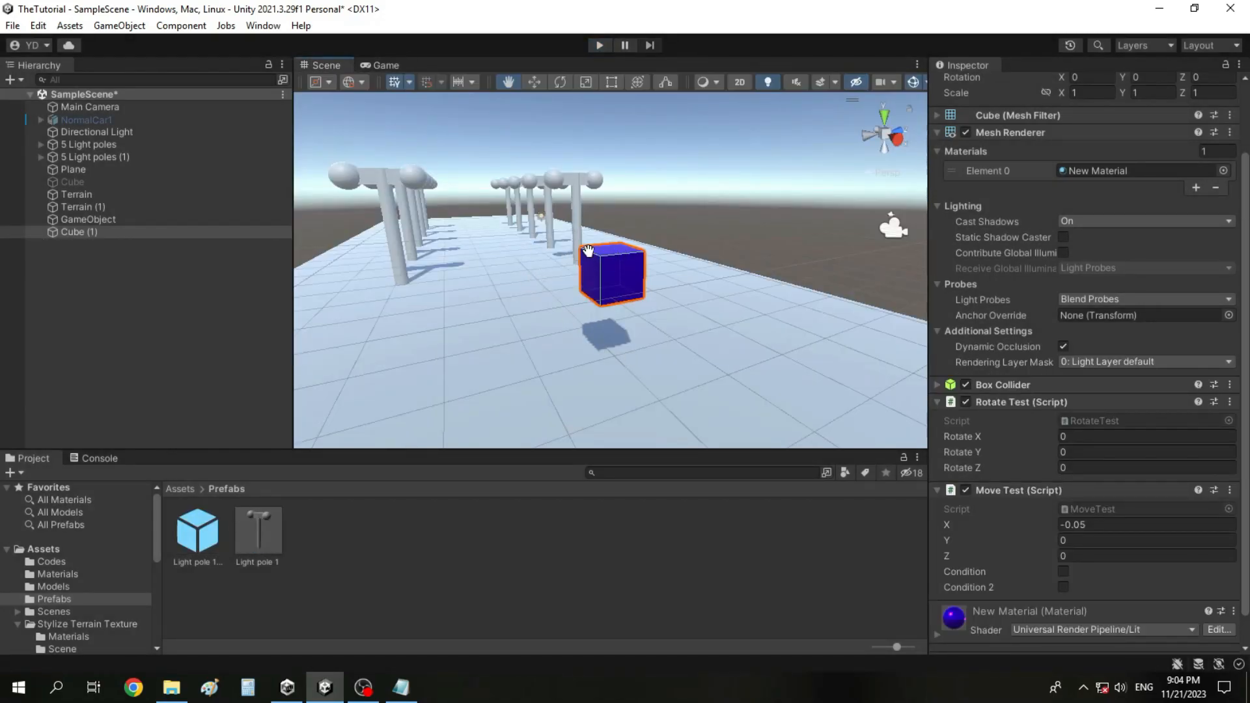
click(125, 107)
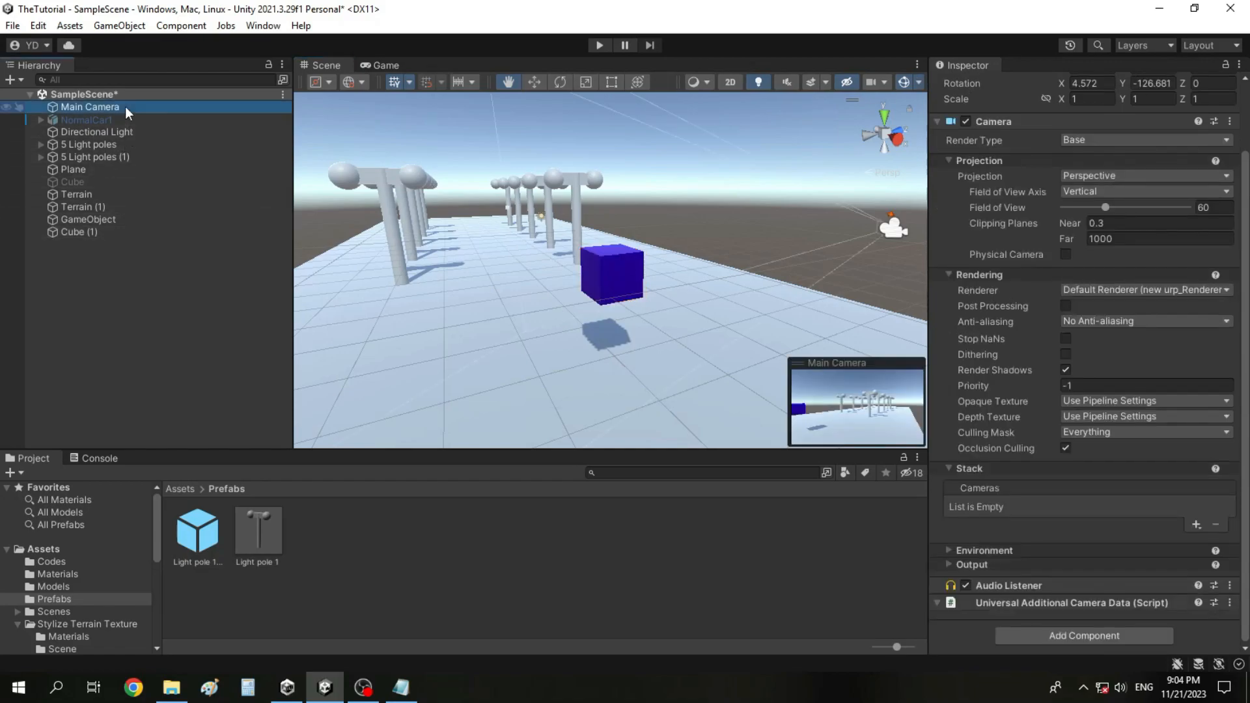
click(109, 31)
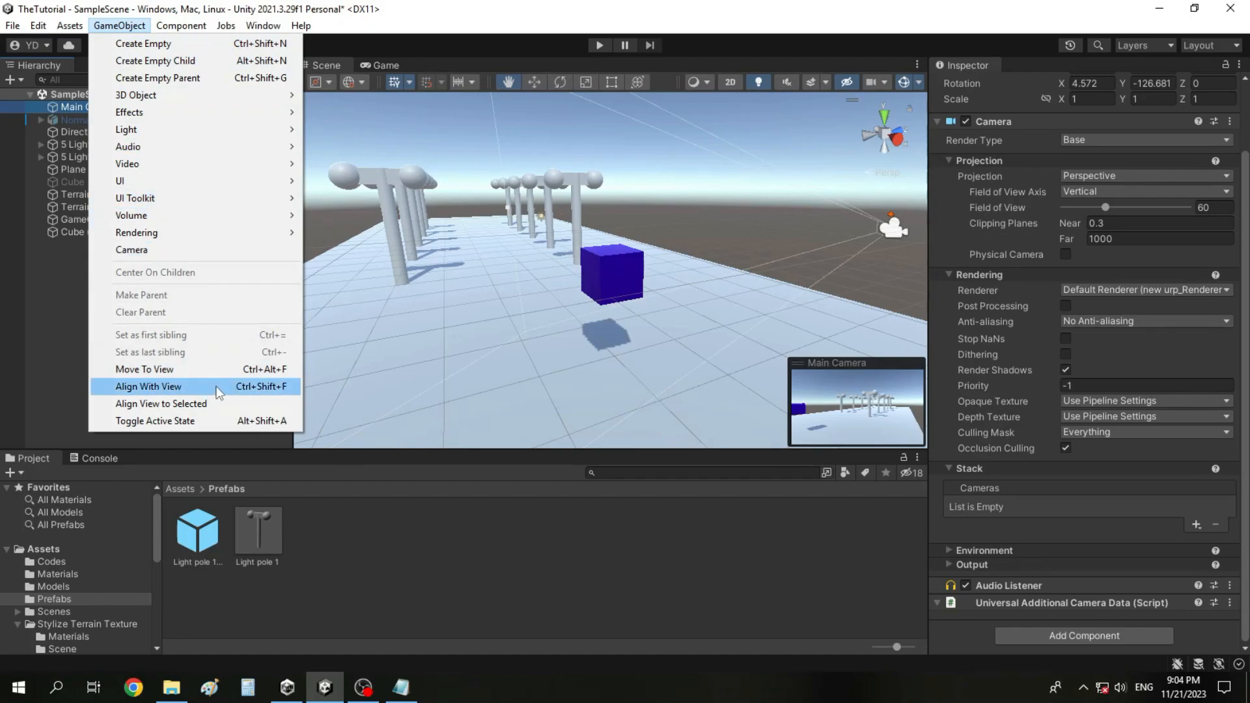
click(216, 386)
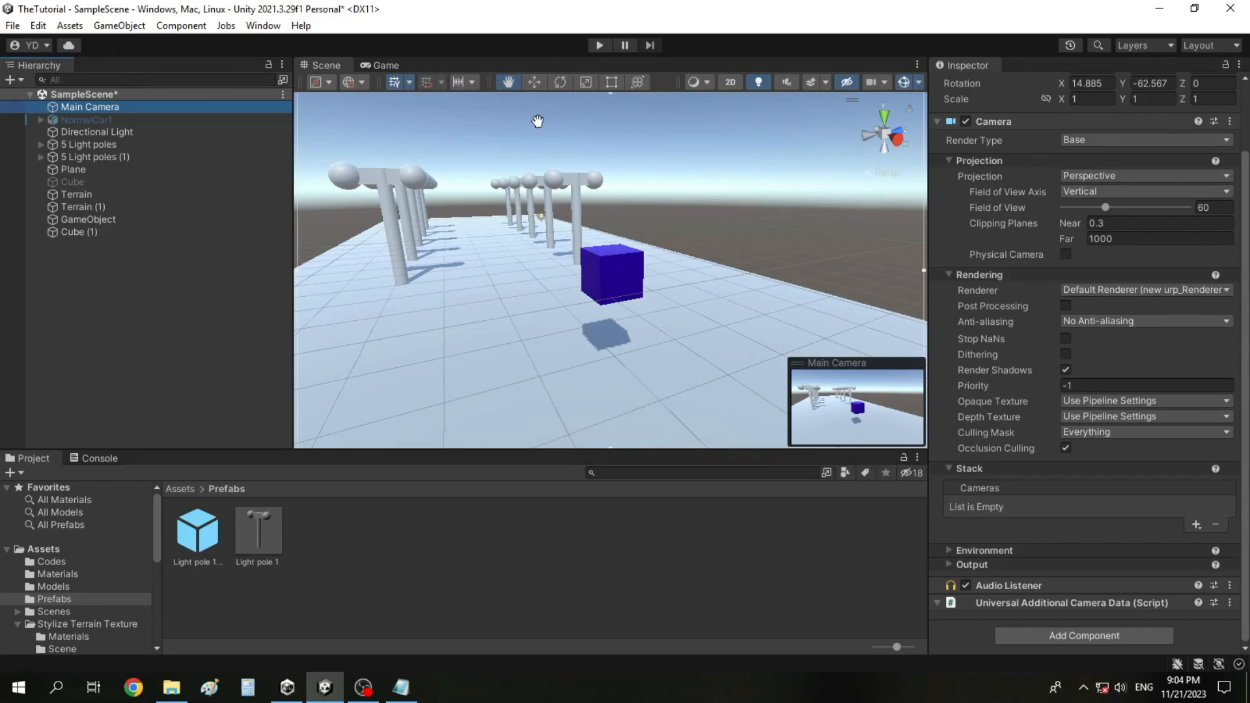
Test-run the scene from the new camera angle with Cube (1)'s Move Test Condition enabled, and stop the run
click(388, 65)
click(599, 46)
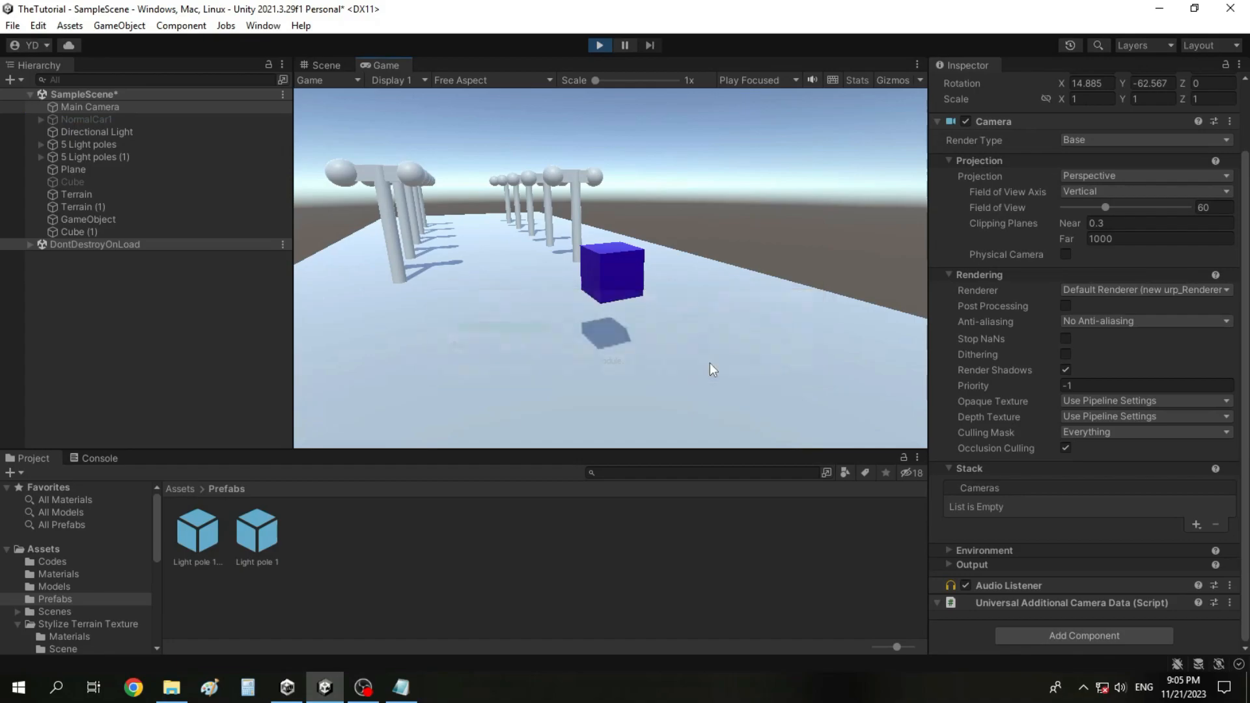
click(83, 230)
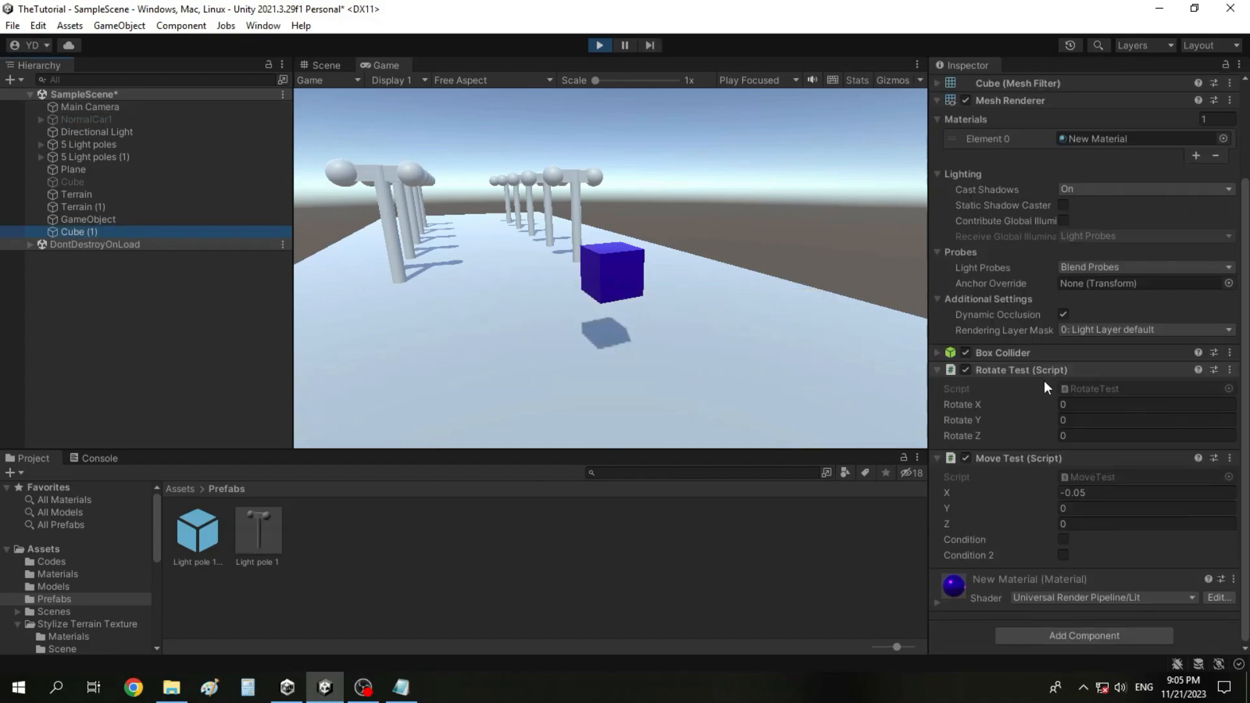
click(1063, 539)
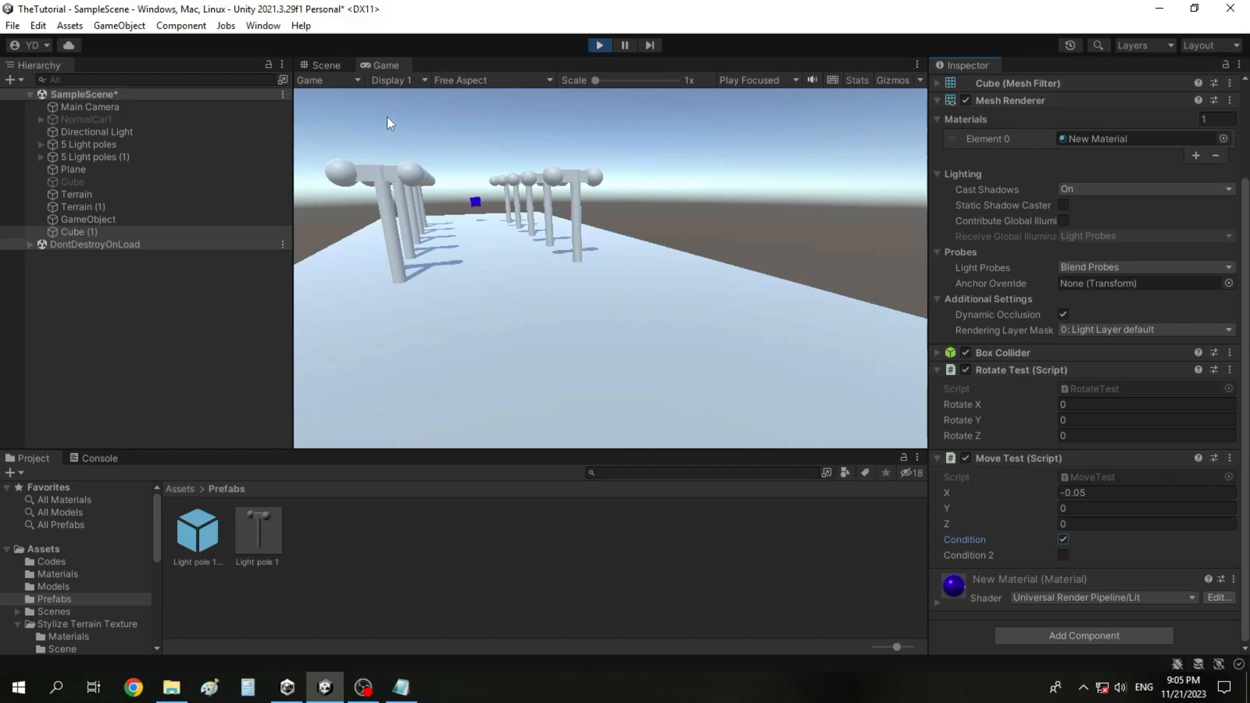
click(597, 46)
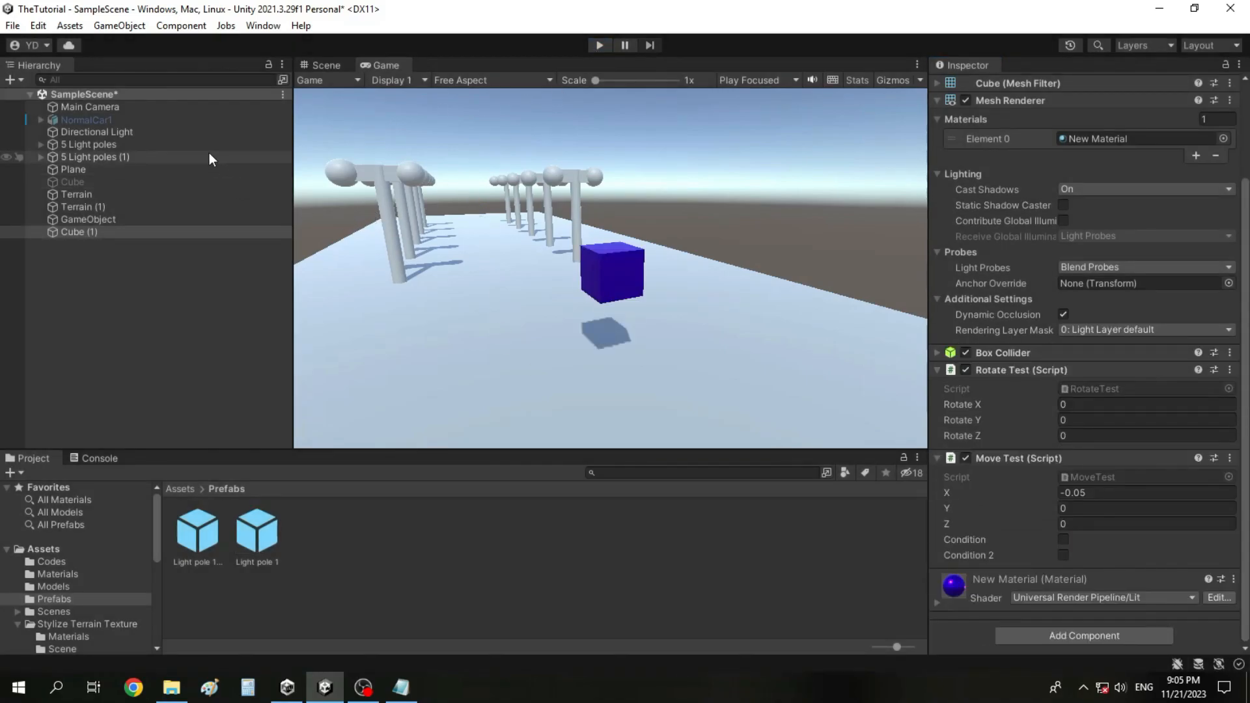
Set the Main Camera's field of view to 75
click(178, 109)
scroll(1158, 338, up, 2)
scroll(1158, 335, up, 1)
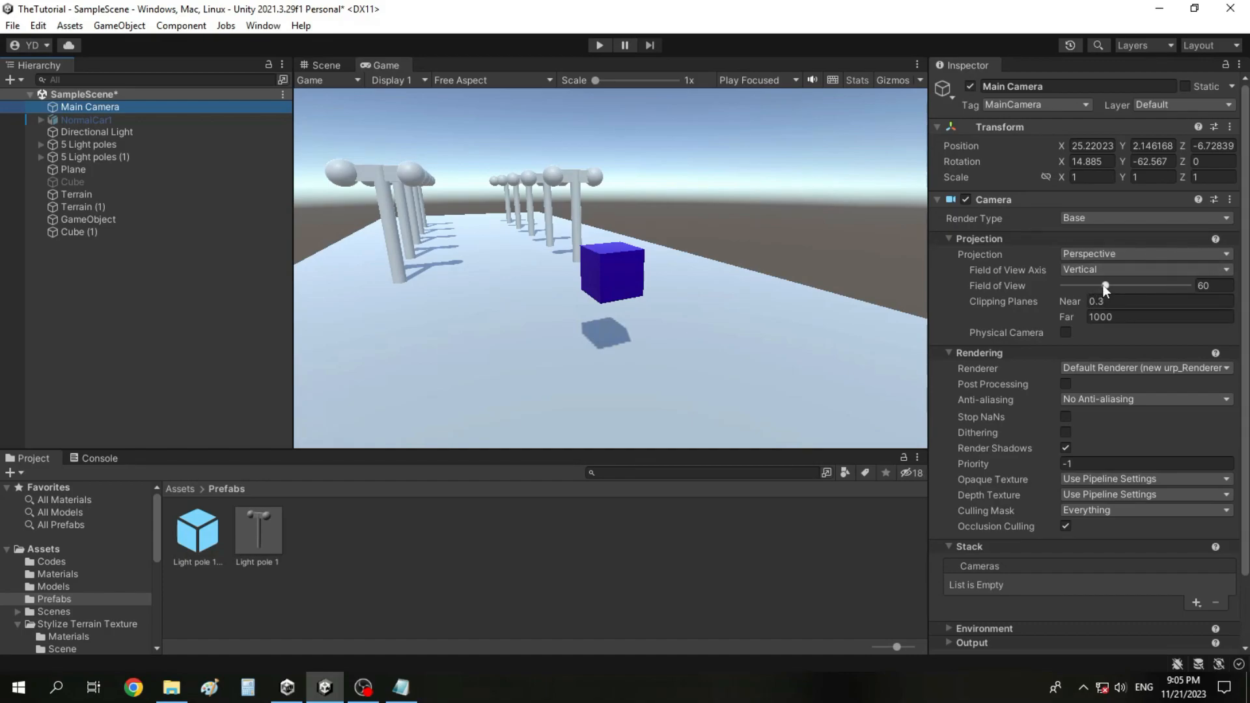
mouse_move(1103, 285)
mouse_down()
mouse_move(1145, 287)
mouse_move(1086, 294)
mouse_move(1116, 290)
mouse_up()
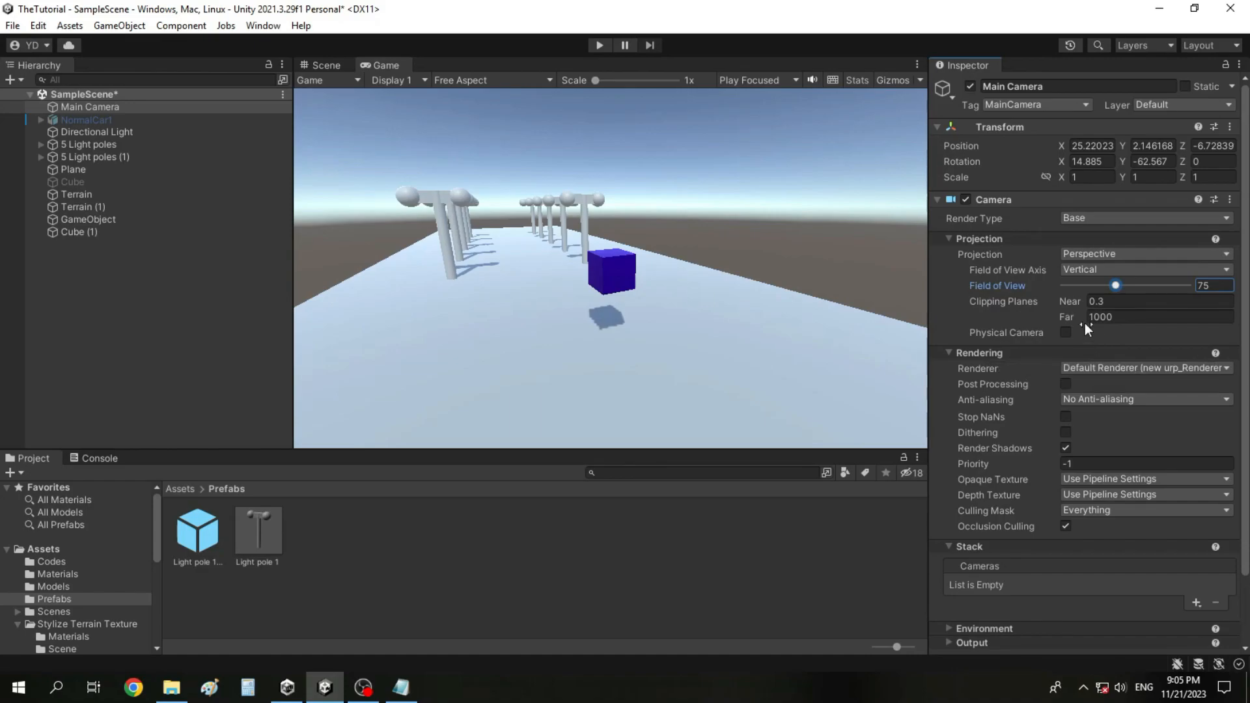
Try a far clipping plane of 10 on the Main Camera and increase it to 61.16
click(1108, 318)
text(10)
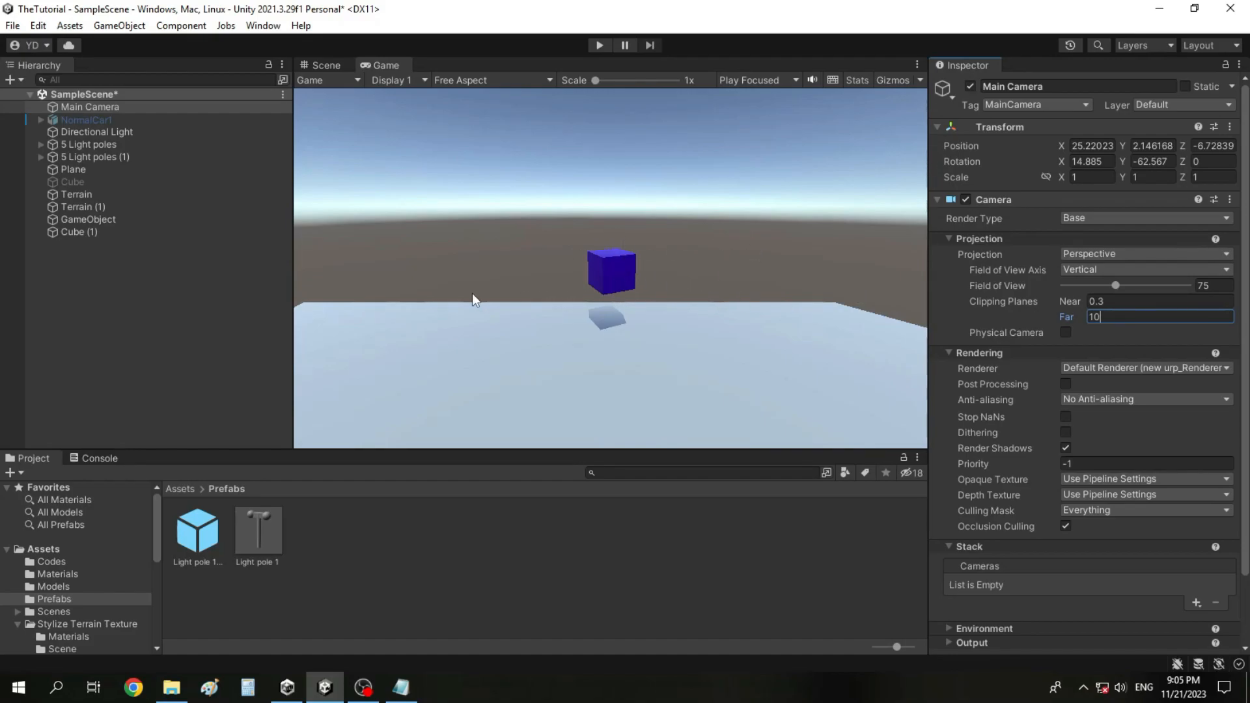
drag(1069, 318, 1176, 333)
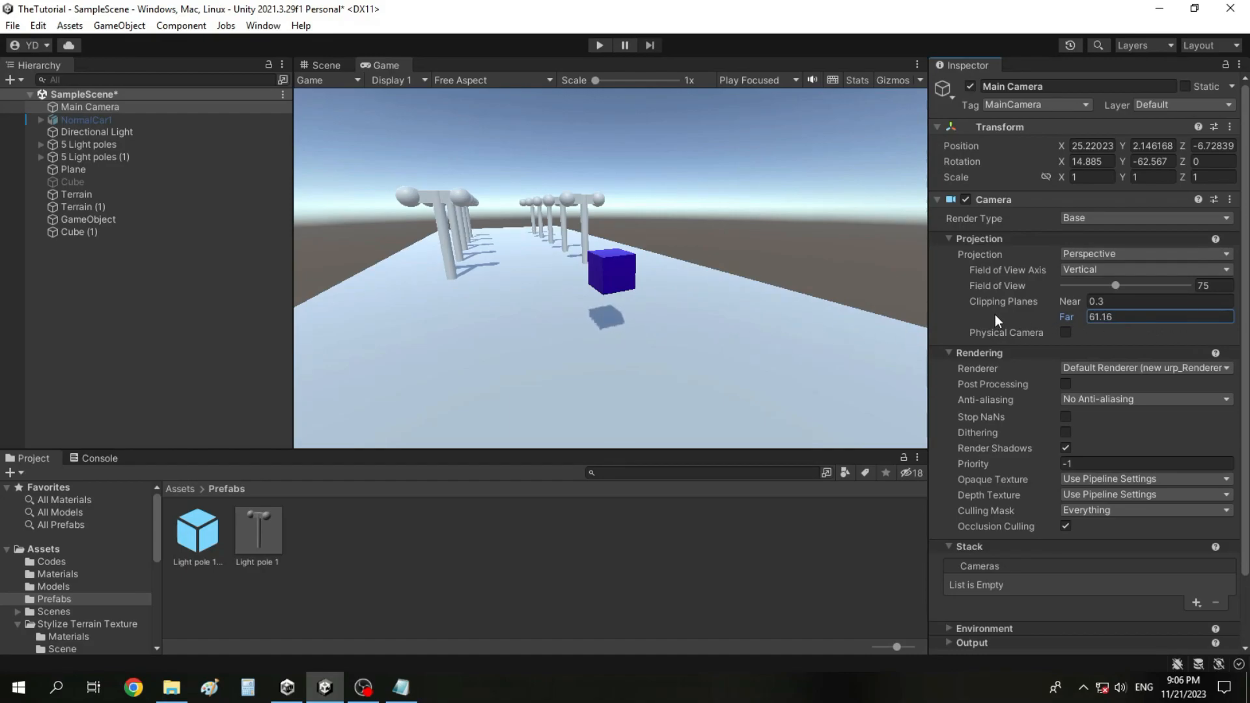
Try a near clipping plane of 20 and a far clipping plane of 60 on the Main Camera
click(1133, 301)
text(2)
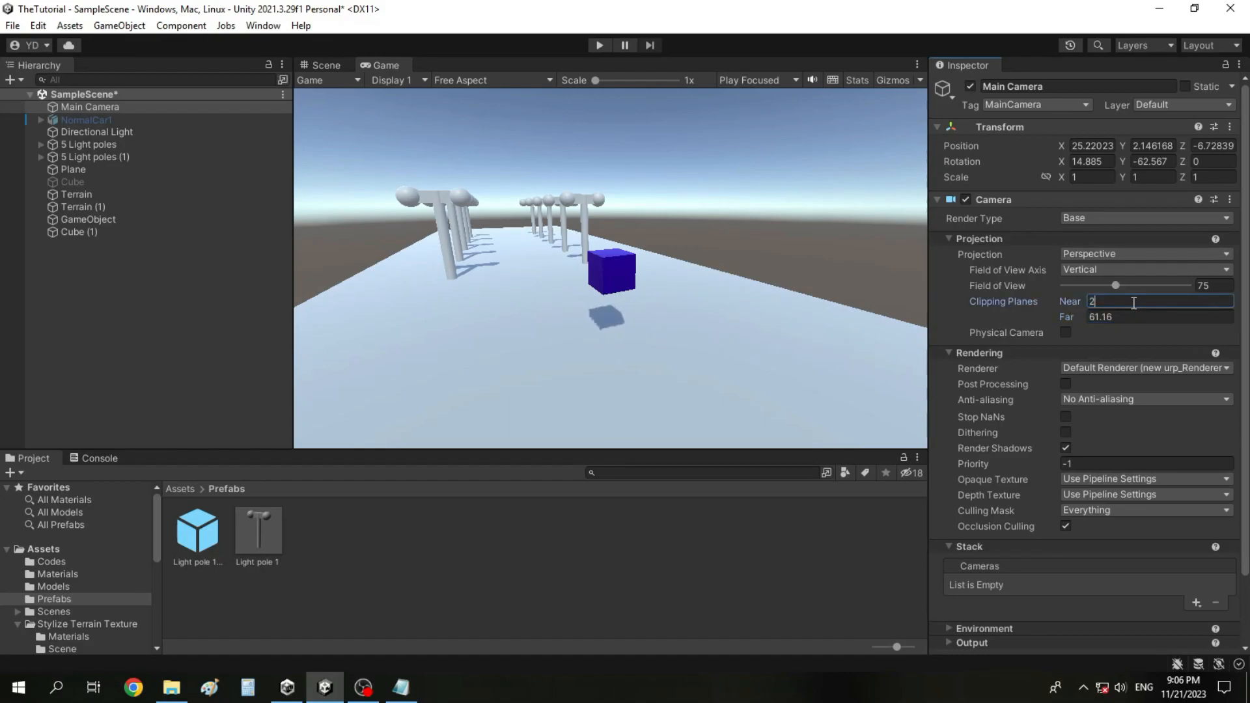
text(0)
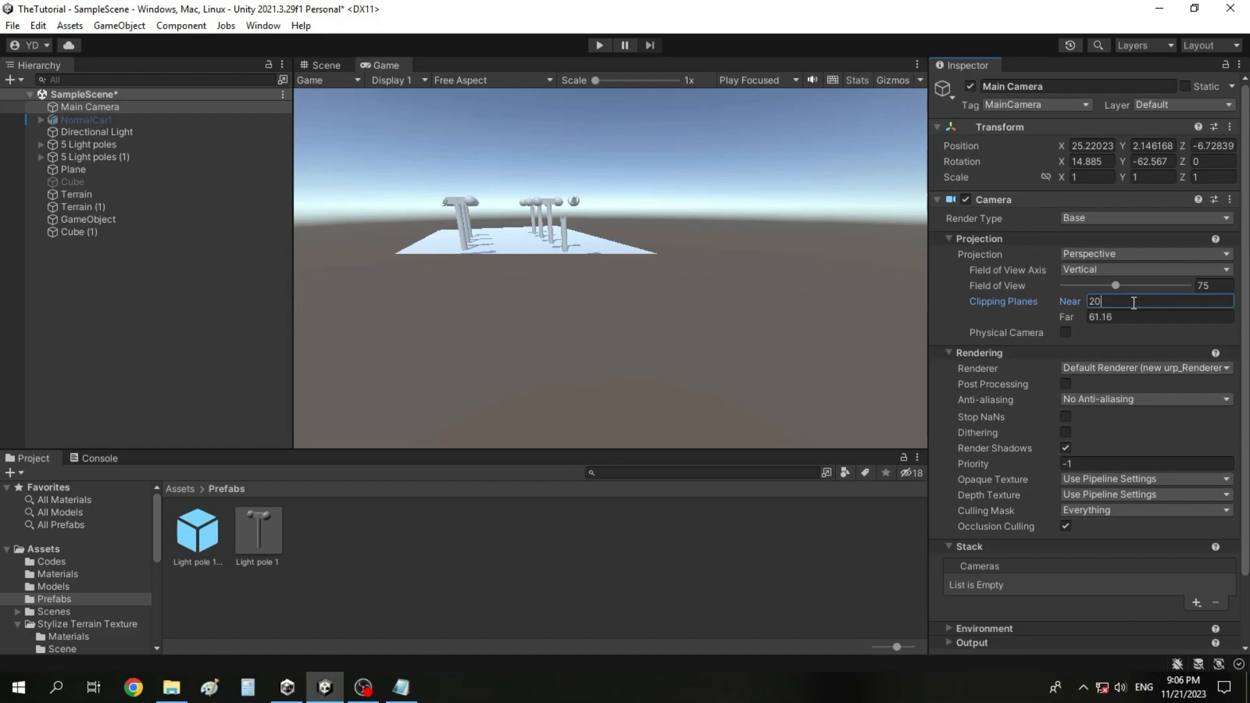
click(1137, 322)
text(60)
Set the Main Camera's near clipping plane to 0.03 and its far clipping plane to 1000
click(1113, 299)
text(0.03)
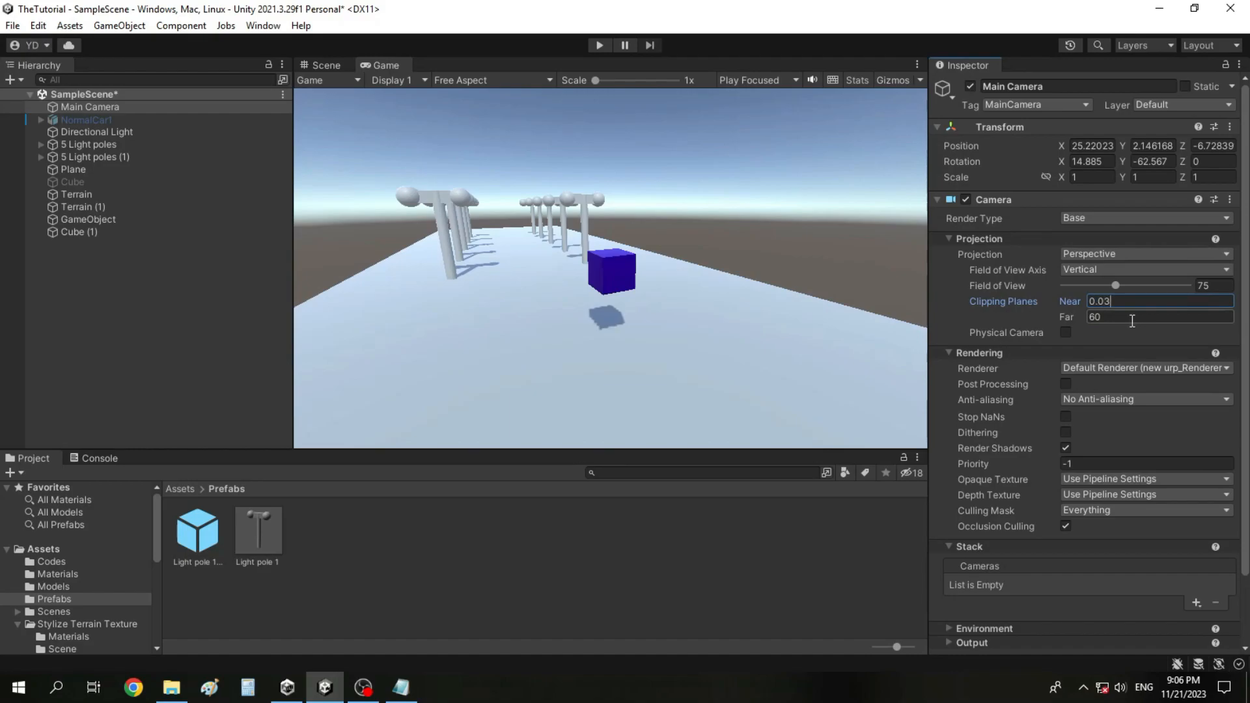
click(1132, 318)
text(1000)
Switch the Main Camera's projection to Orthographic
click(1096, 254)
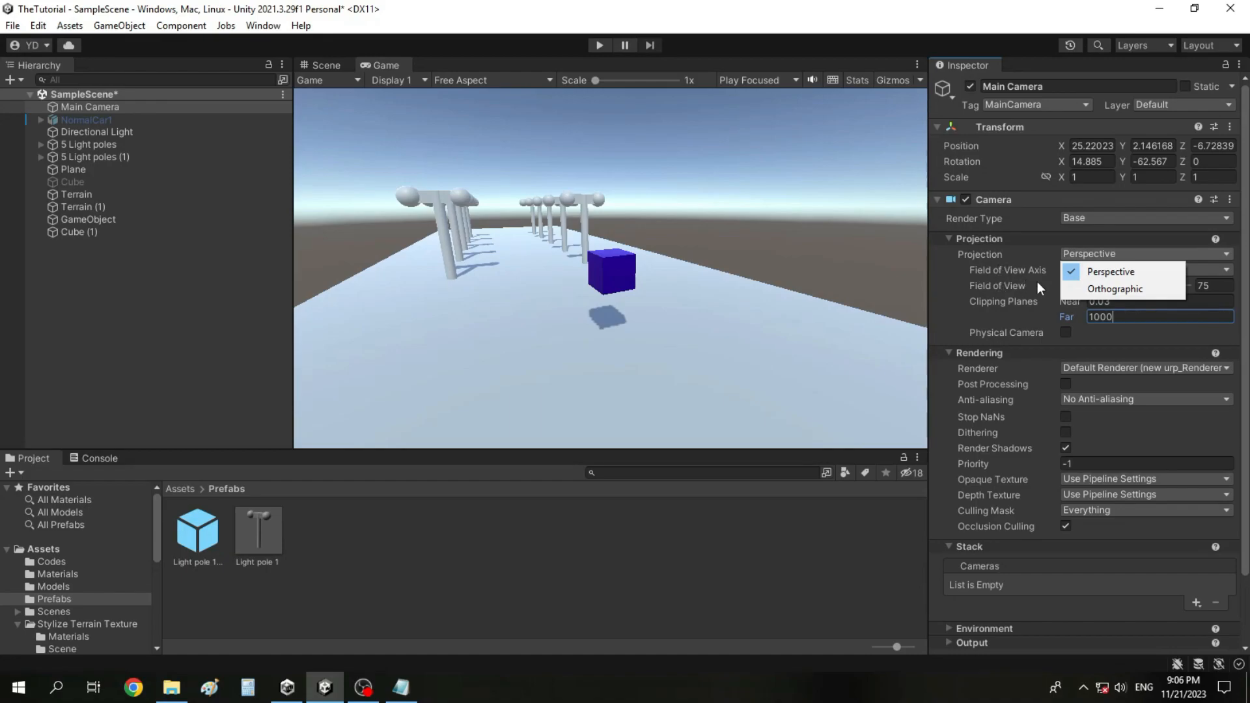
click(1075, 275)
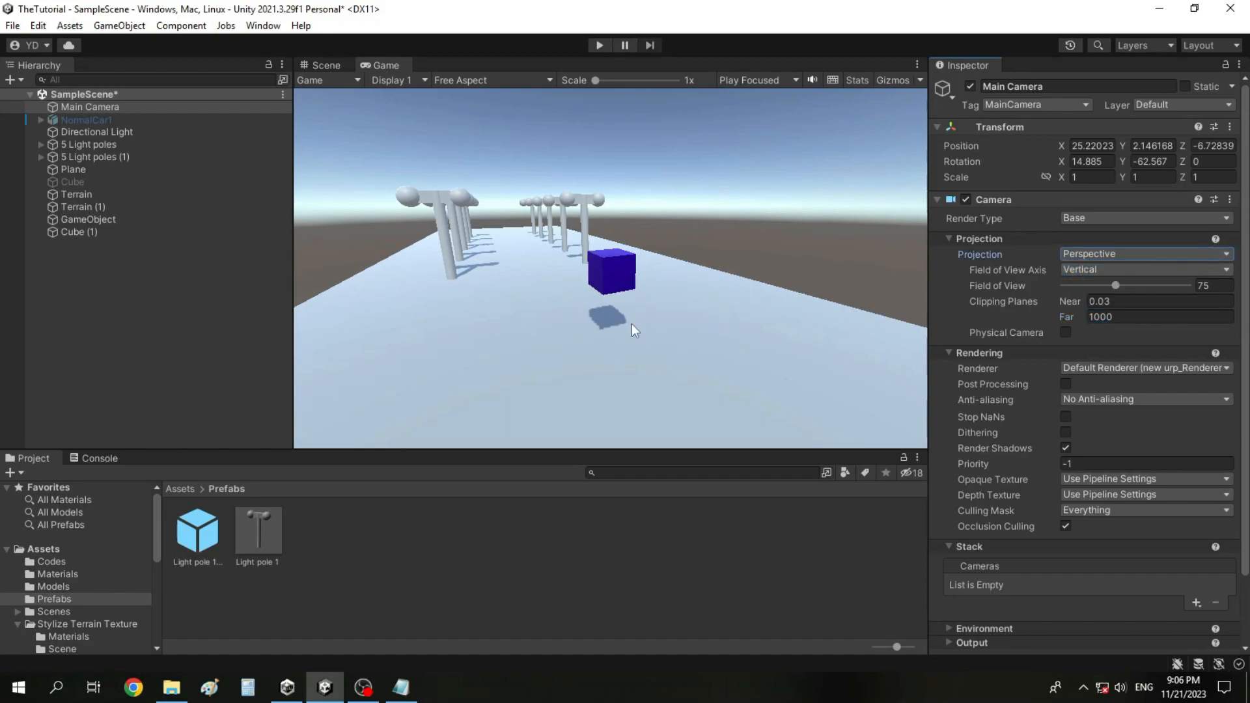
click(1075, 255)
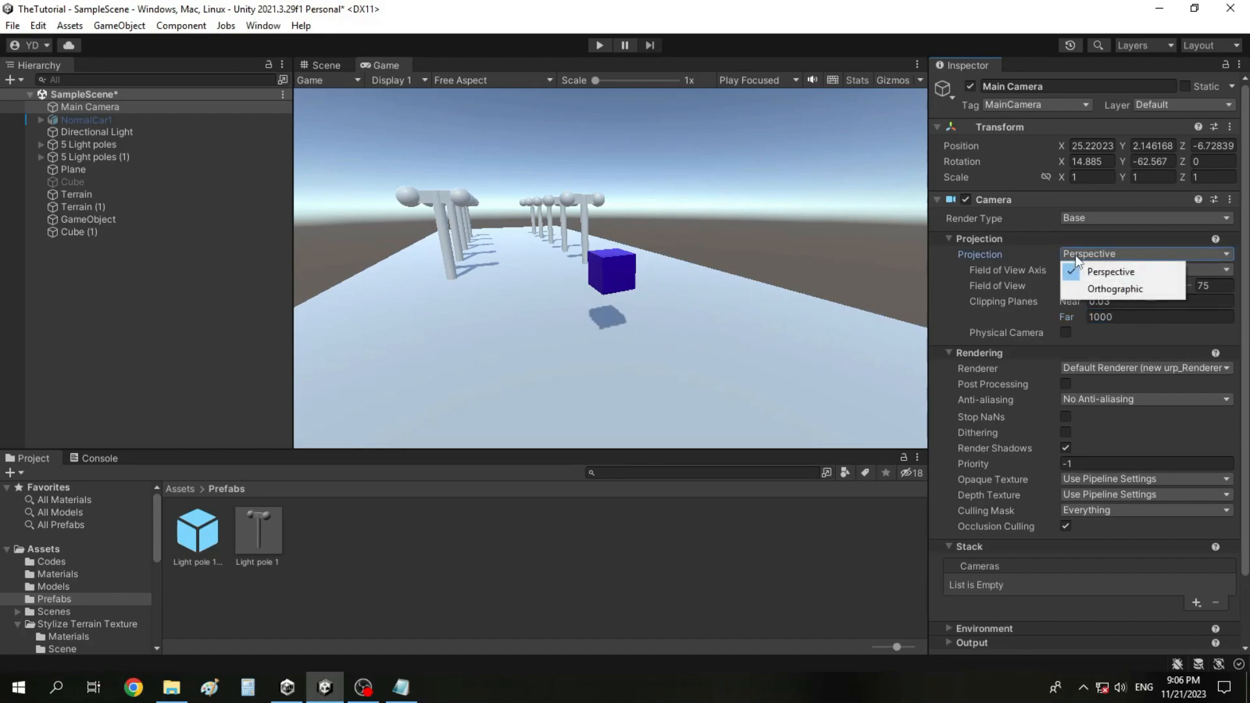
click(1091, 290)
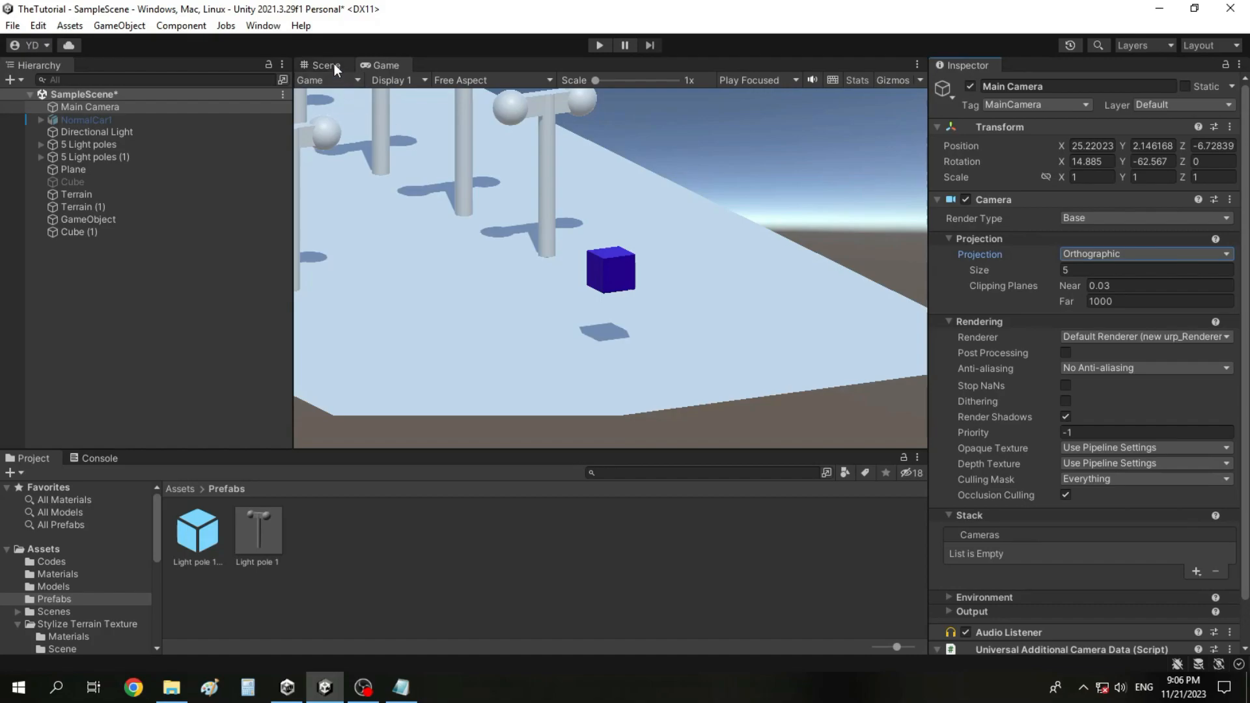
Try different orthographic sizes on the Main Camera and set the size back to 5
click(1081, 252)
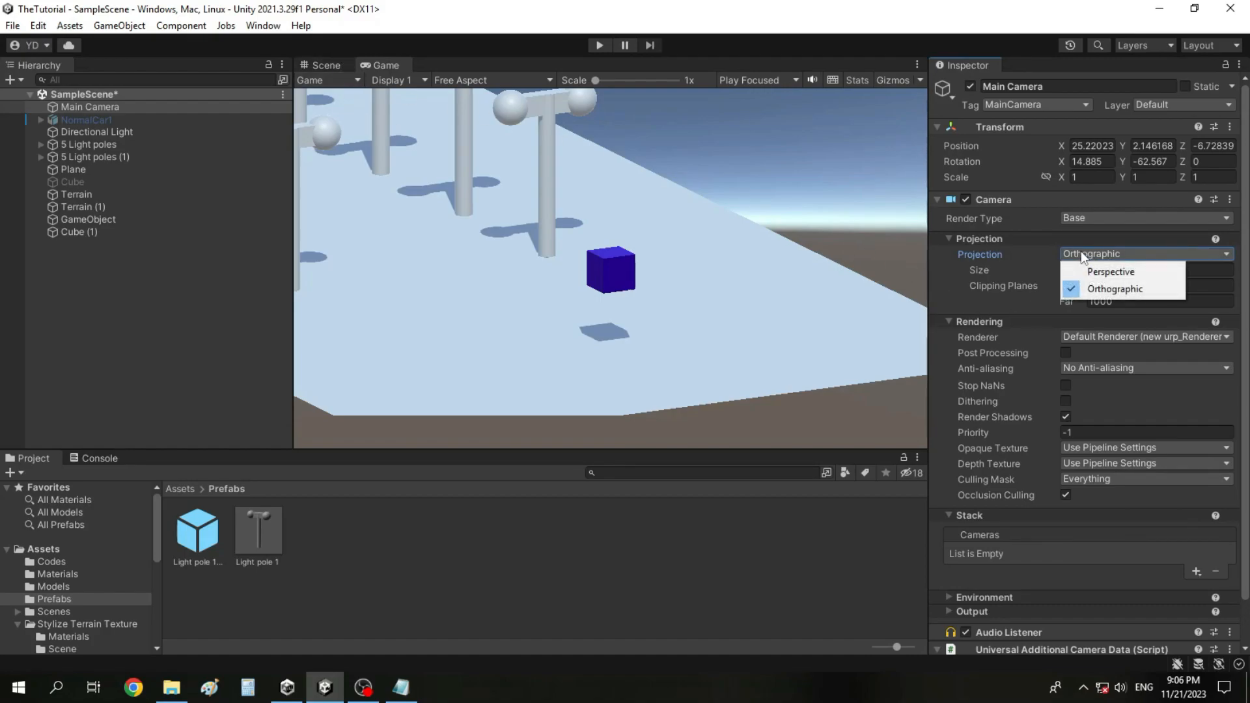
click(1052, 267)
drag(1055, 271, 1218, 334)
click(1150, 269)
text(5)
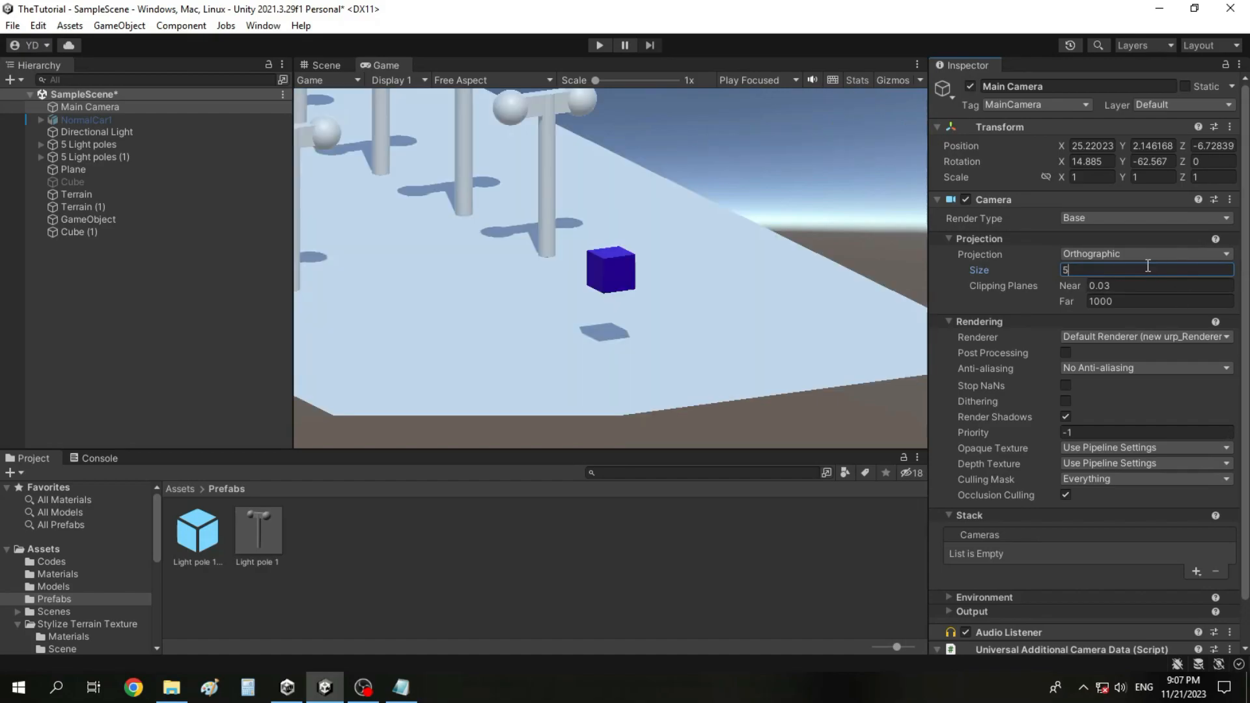
Try moving Light pole 5 from the 5 Light poles group along Z to -2.48 and cancel the change
click(42, 145)
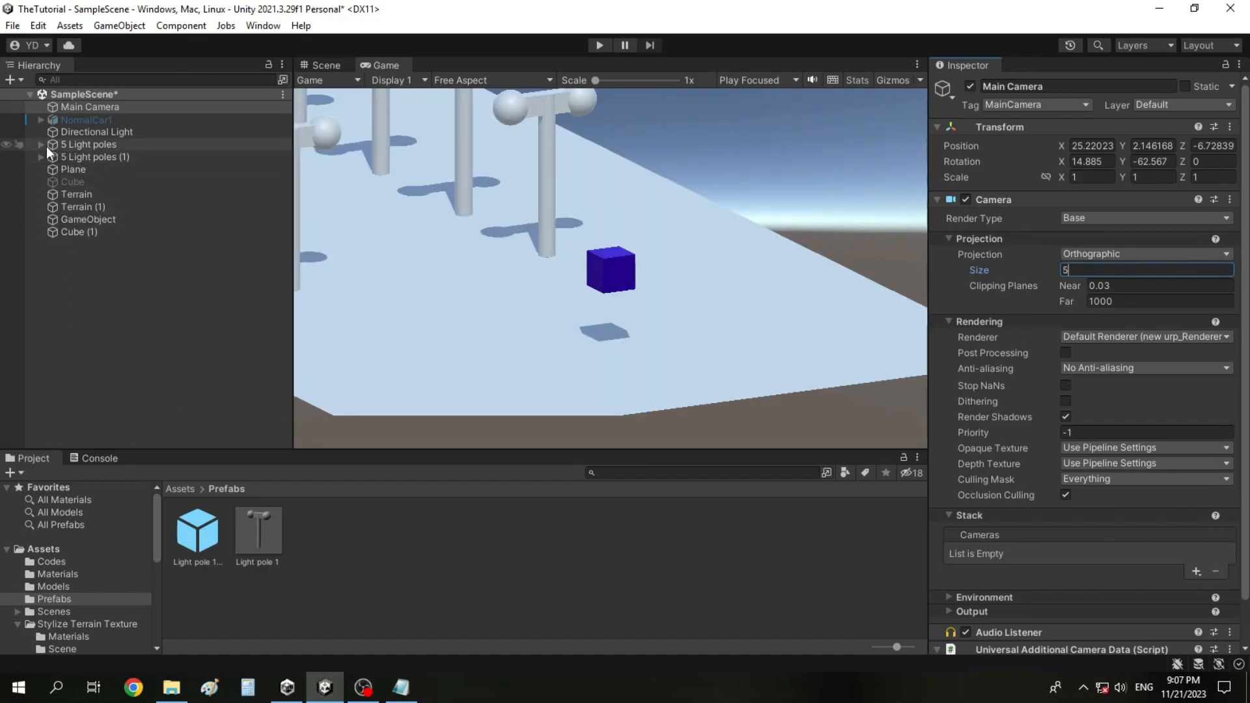
click(91, 157)
drag(1064, 159, 902, 208)
click(146, 207)
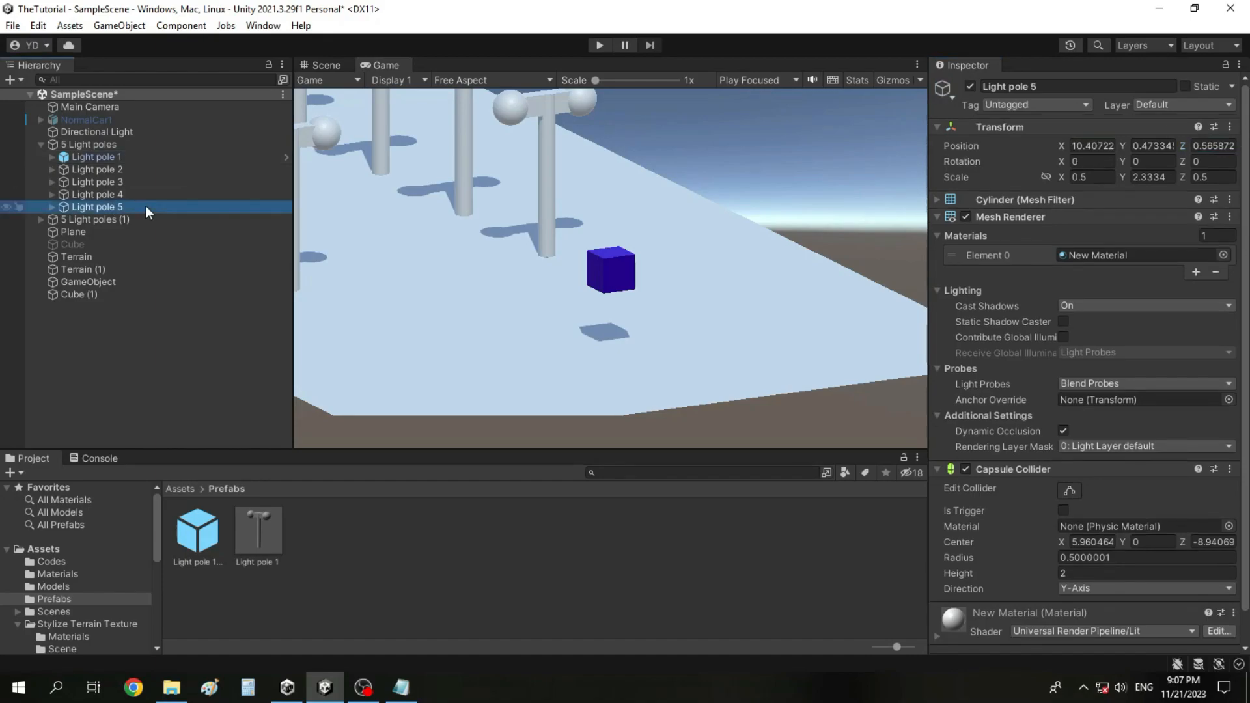
click(1211, 146)
text(4.45)
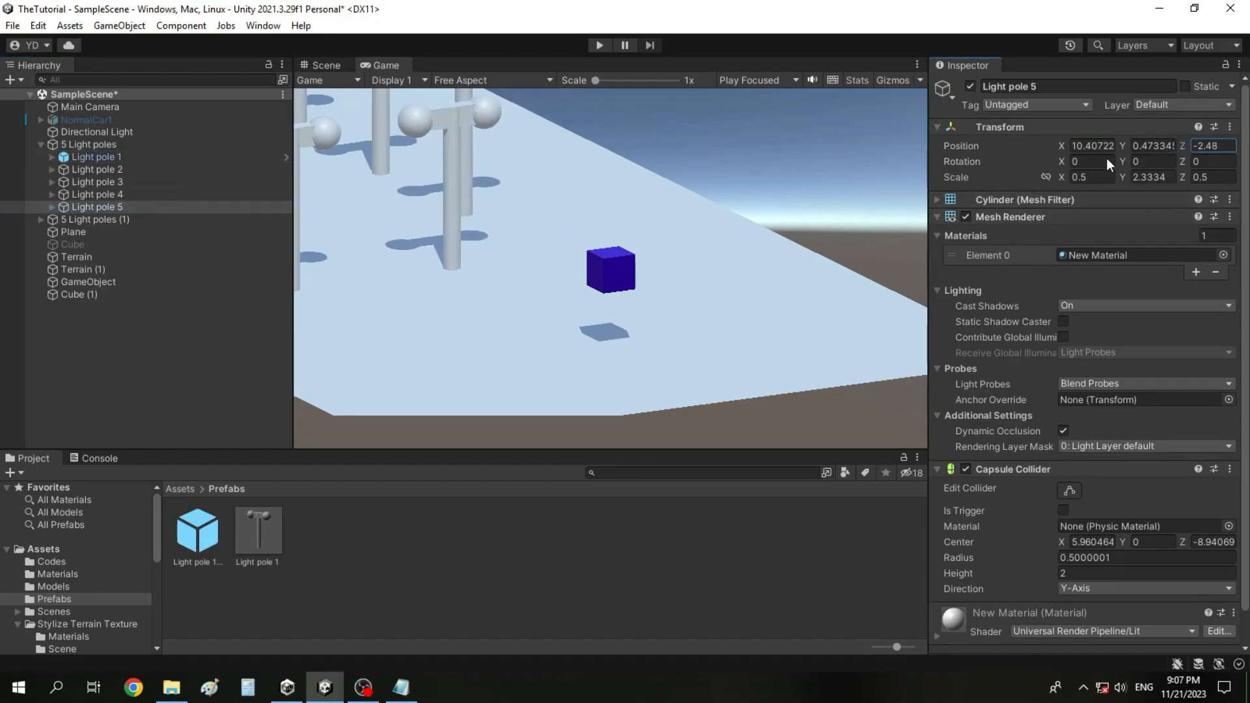
key(Escape)
Try different X positions for Light pole 5 and leave it at X 13.63
click(1060, 147)
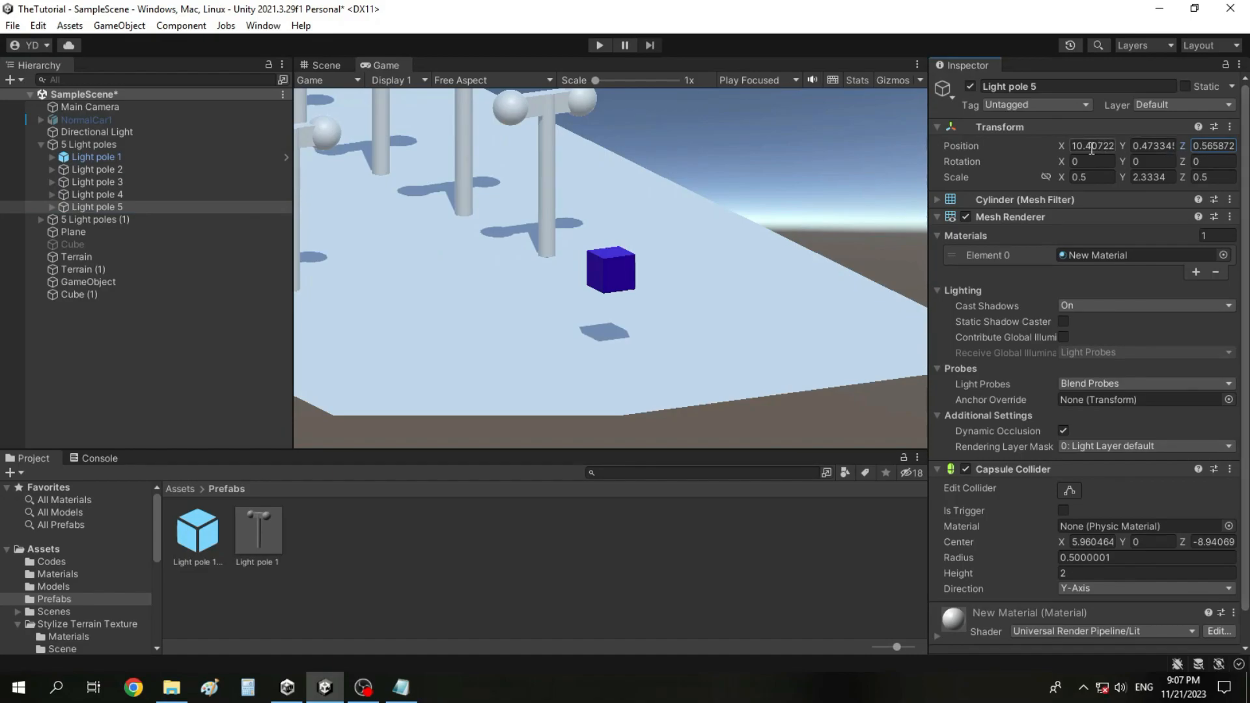
drag(1060, 147, 1165, 155)
key(Escape)
drag(1065, 146, 1187, 186)
key(ctrl+z)
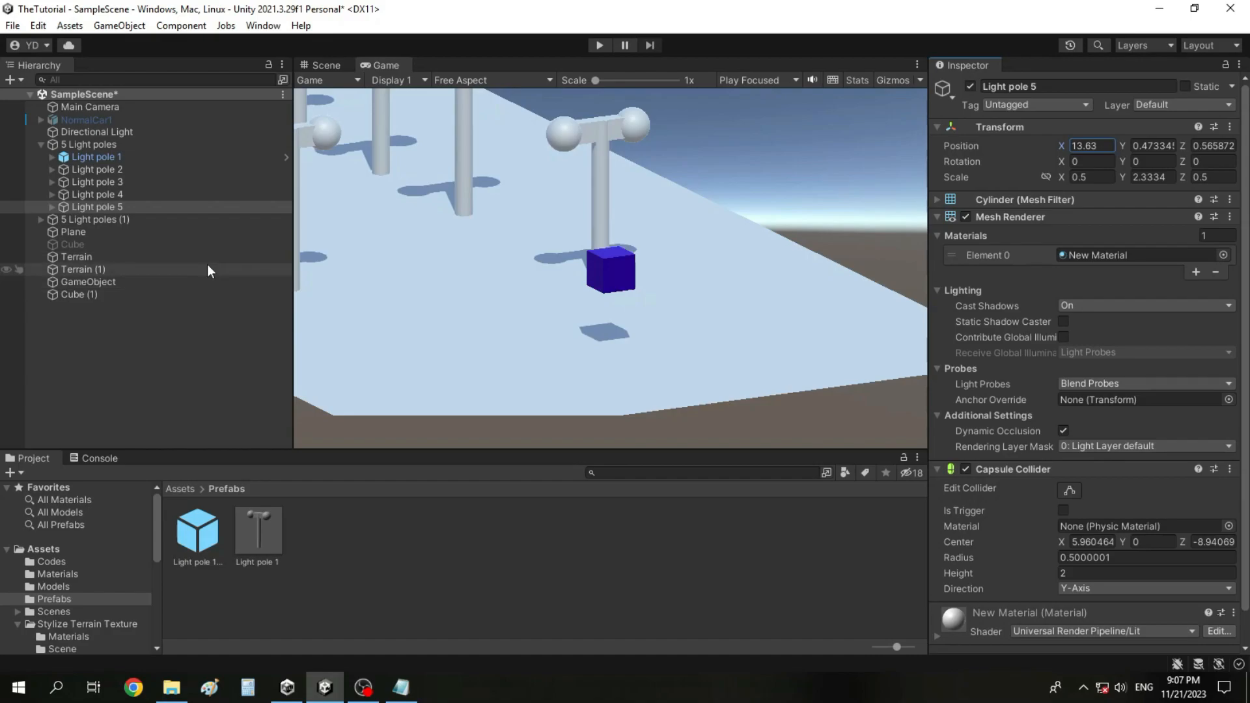
Switch the Main Camera's projection to Perspective
click(91, 107)
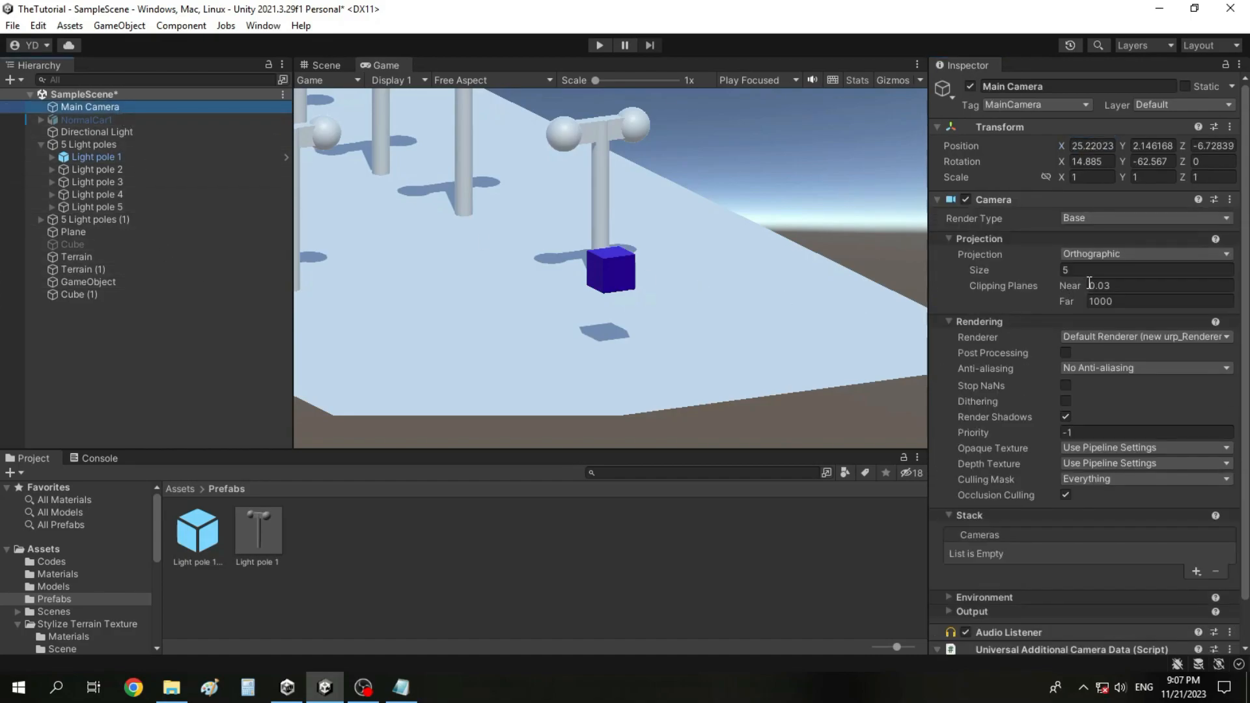
click(1108, 253)
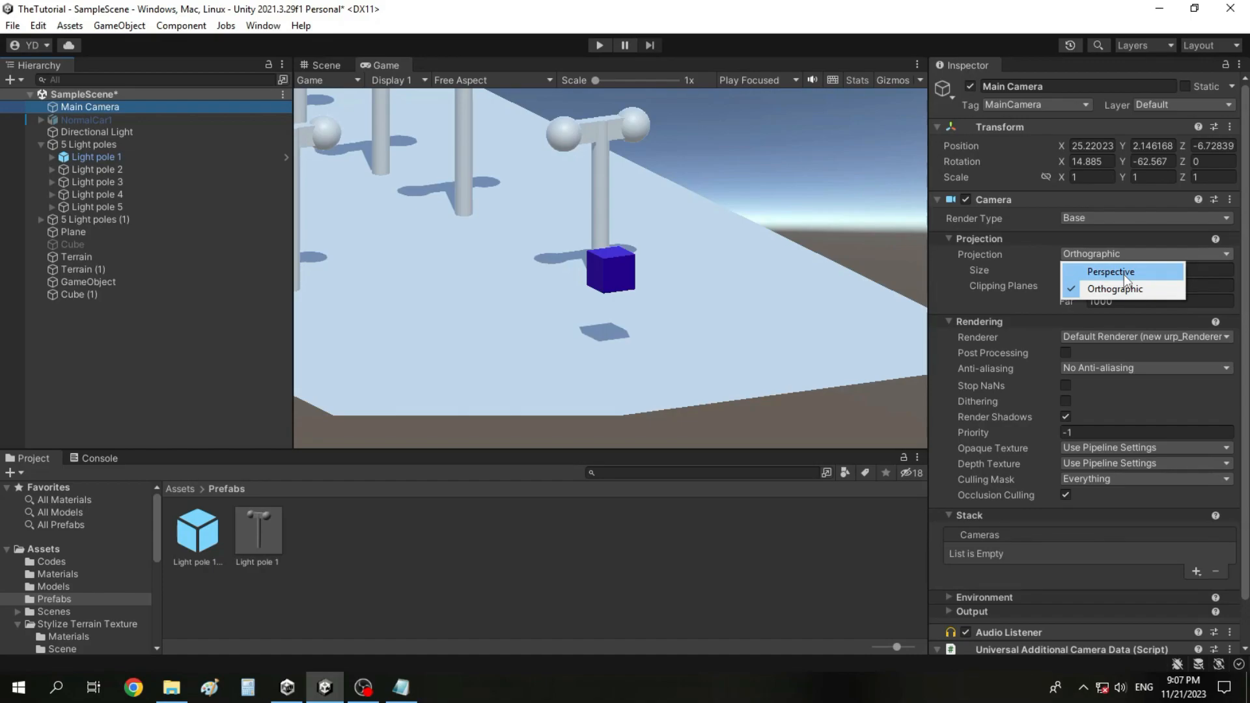
click(1123, 275)
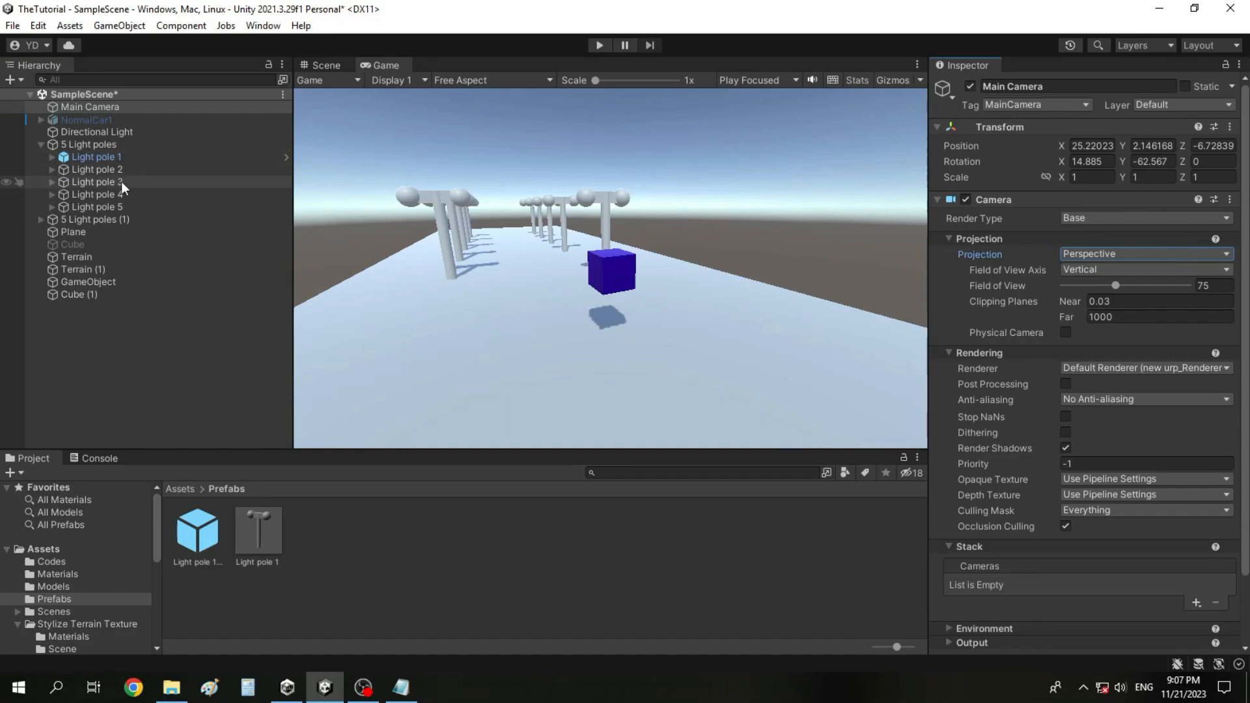
Try shifting Light pole 5 along the Z and X axes in the perspective view and undo the moves
click(115, 207)
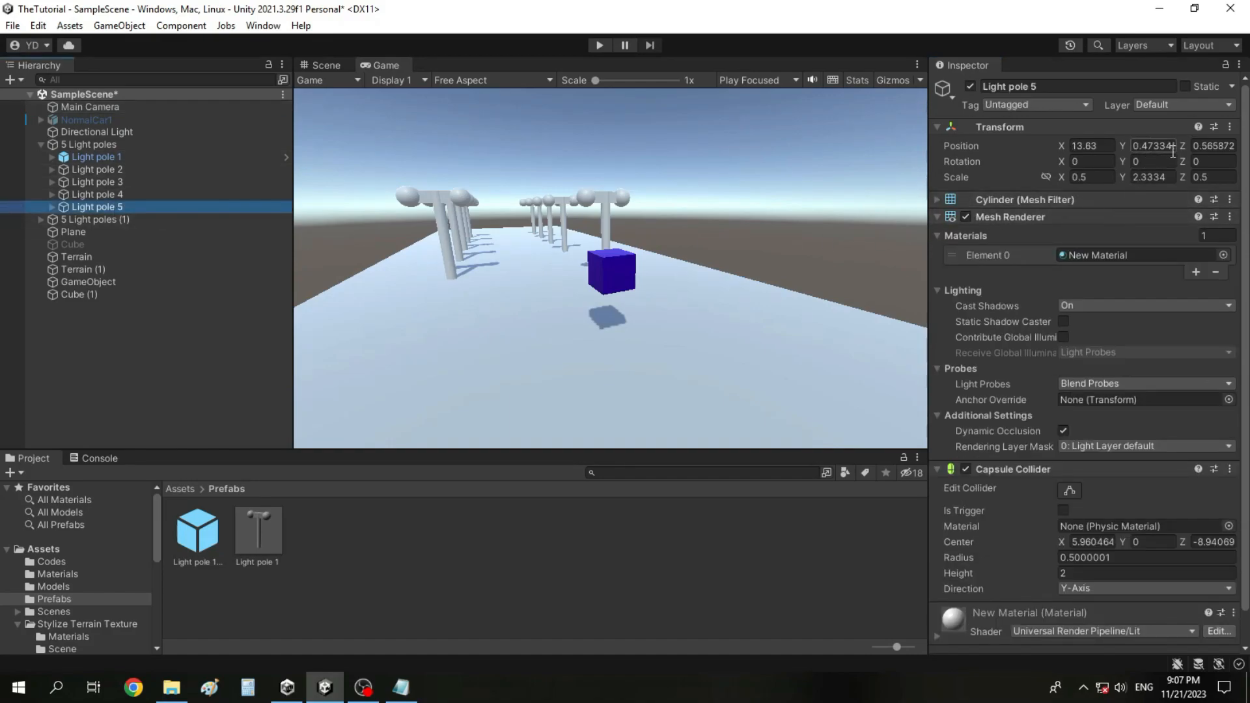
drag(1182, 149, 911, 159)
key(ctrl+z)
drag(347, 233, 953, 511)
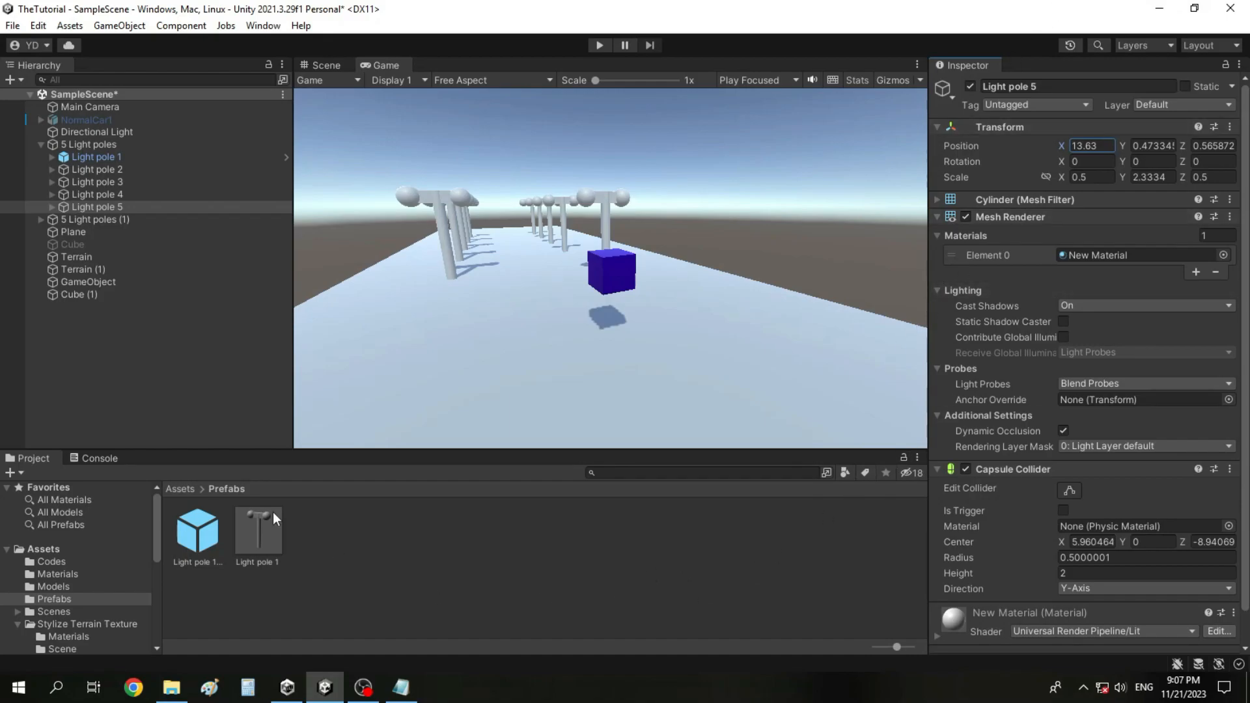
Examine the Main Camera's rendering and stack settings and its available render types
click(129, 106)
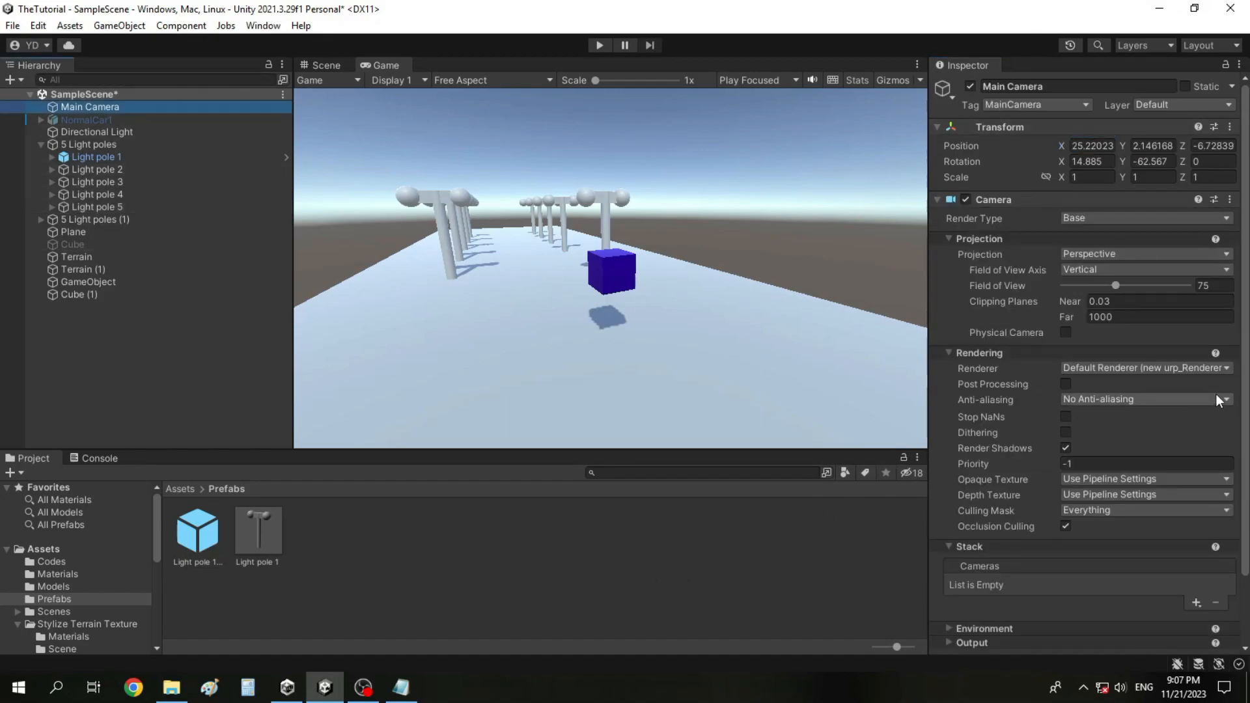
scroll(1216, 393, down, 2)
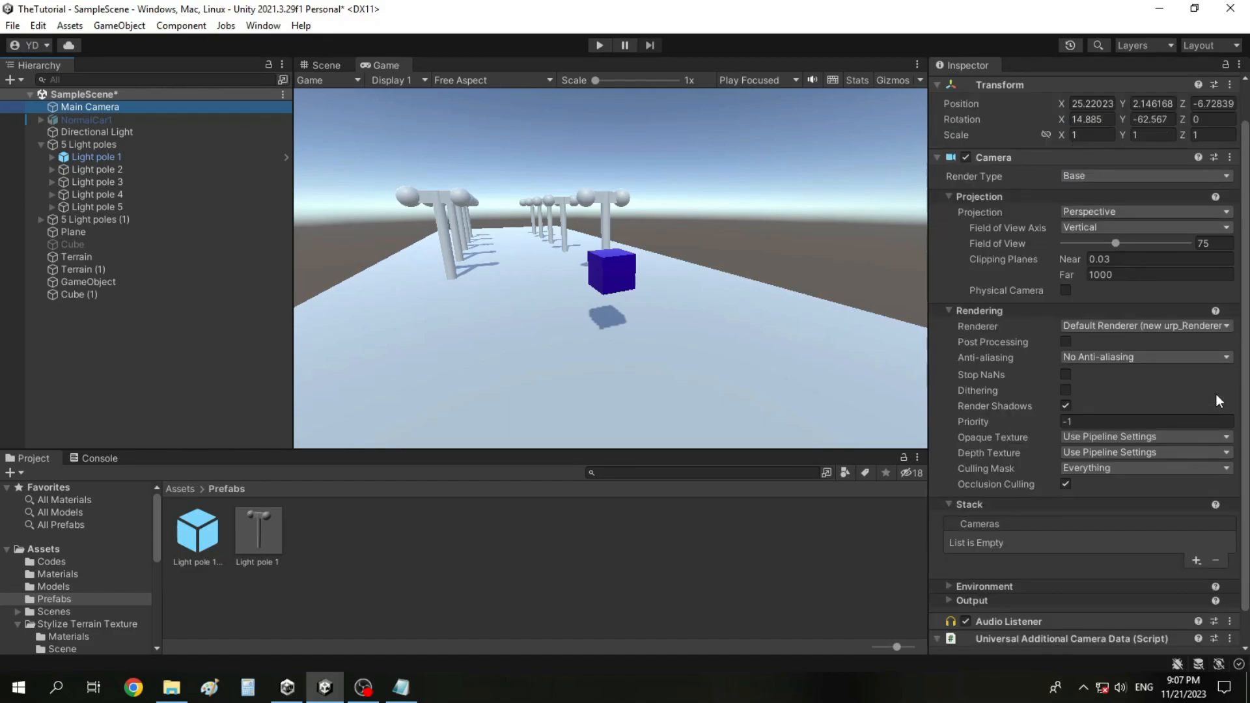
scroll(1216, 394, down, 2)
scroll(1216, 394, up, 4)
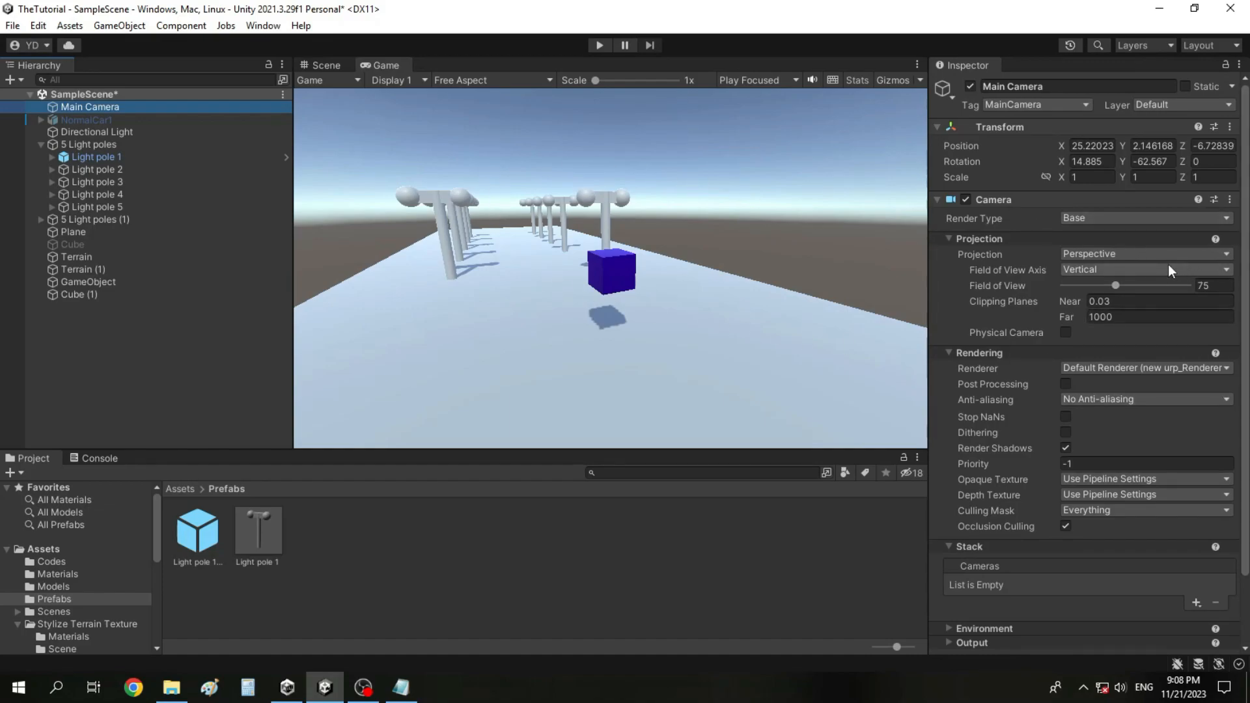
click(1123, 220)
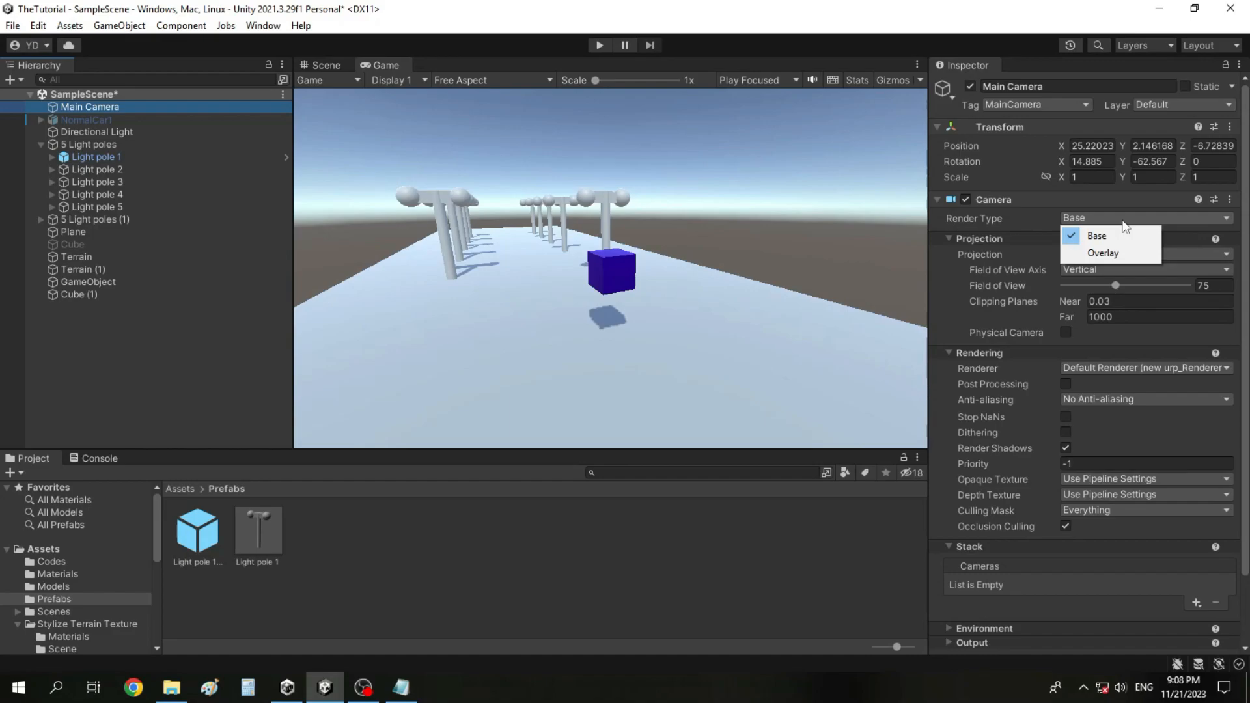
Duplicate the Main Camera
click(72, 327)
click(112, 109)
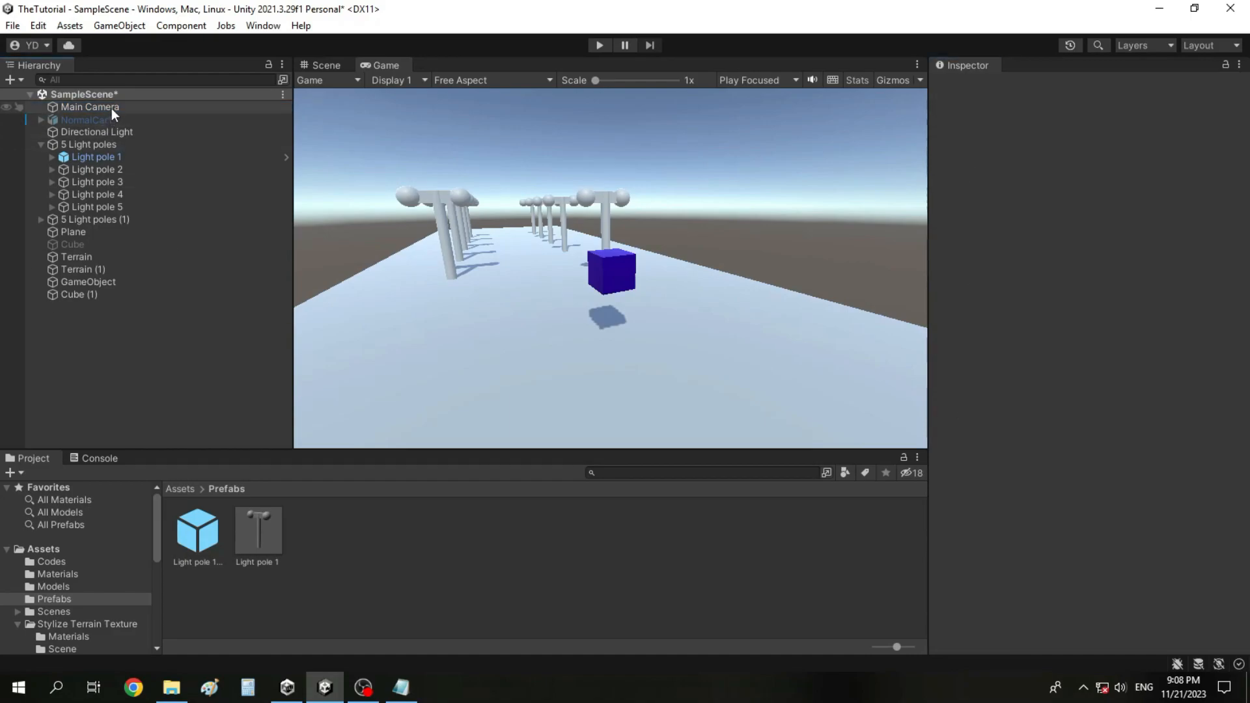
key(ctrl+d)
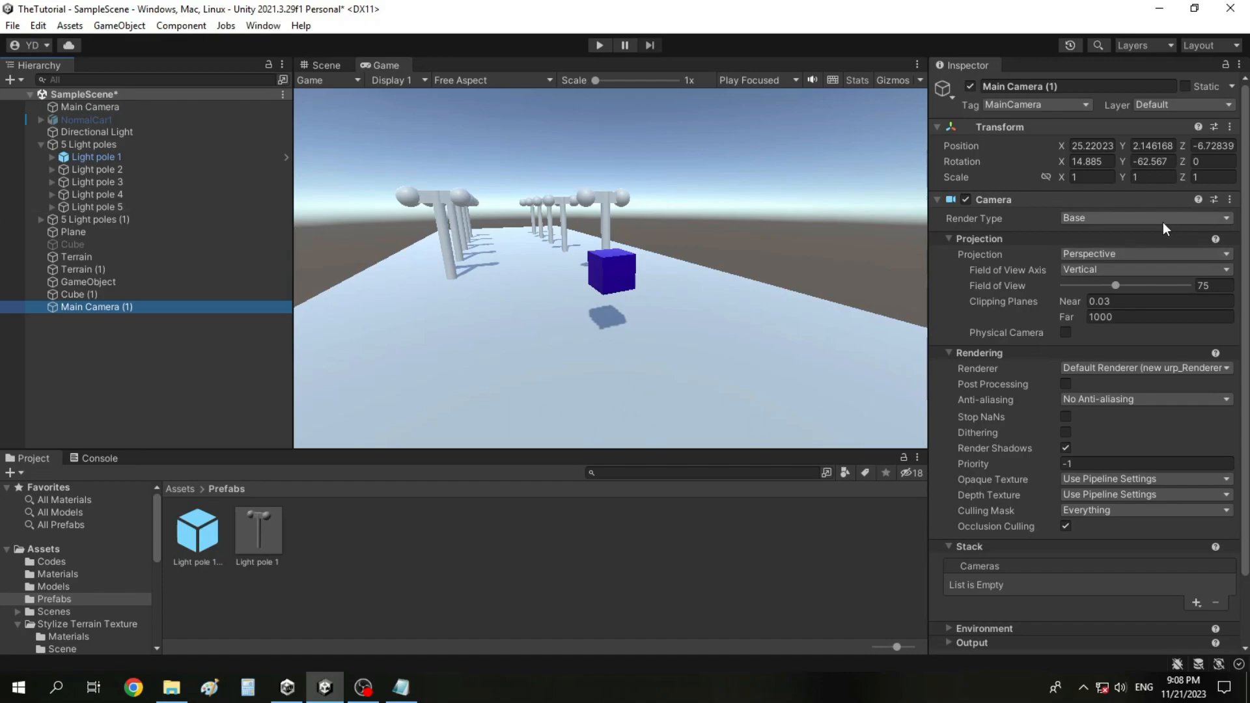
Expand the Output settings of the duplicated camera
scroll(1108, 611, down, 3)
click(979, 565)
scroll(1041, 567, down, 3)
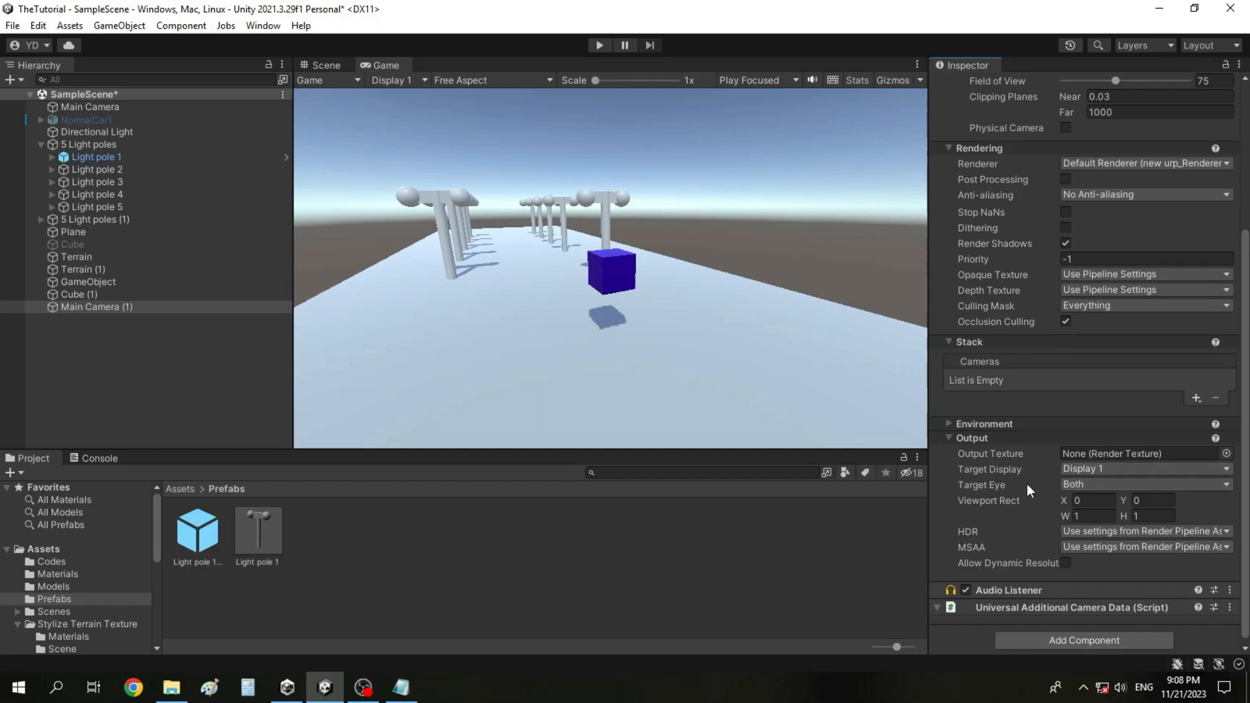